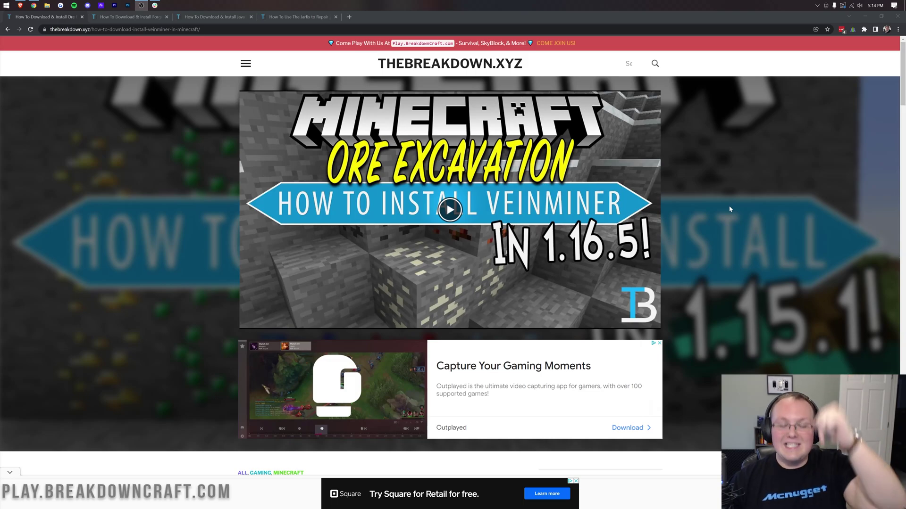
Open the Ore Excavation mod's download page from the VeinMiner installation article
scroll(727, 198, down, 4)
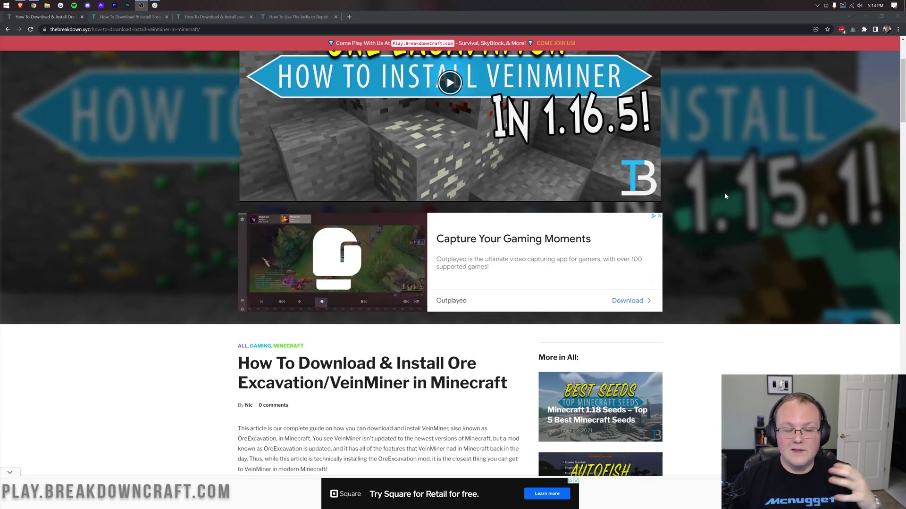
scroll(725, 196, down, 3)
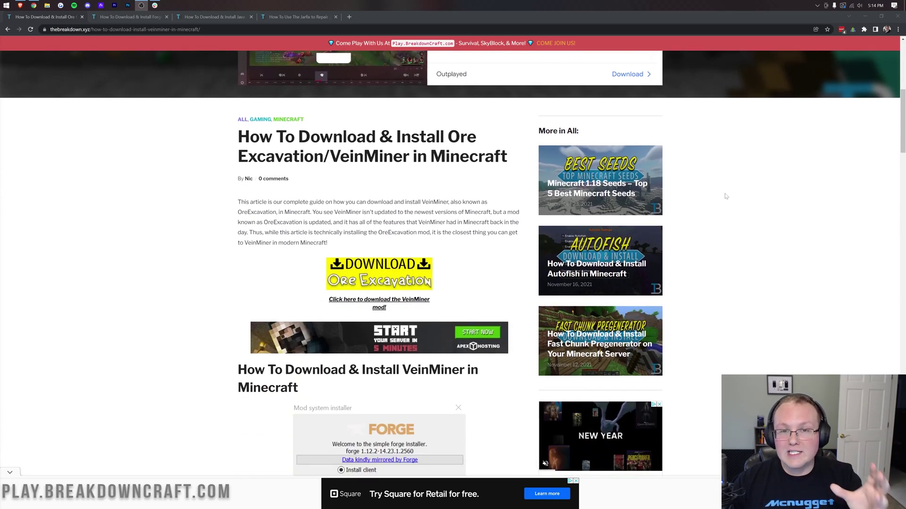
scroll(726, 196, down, 3)
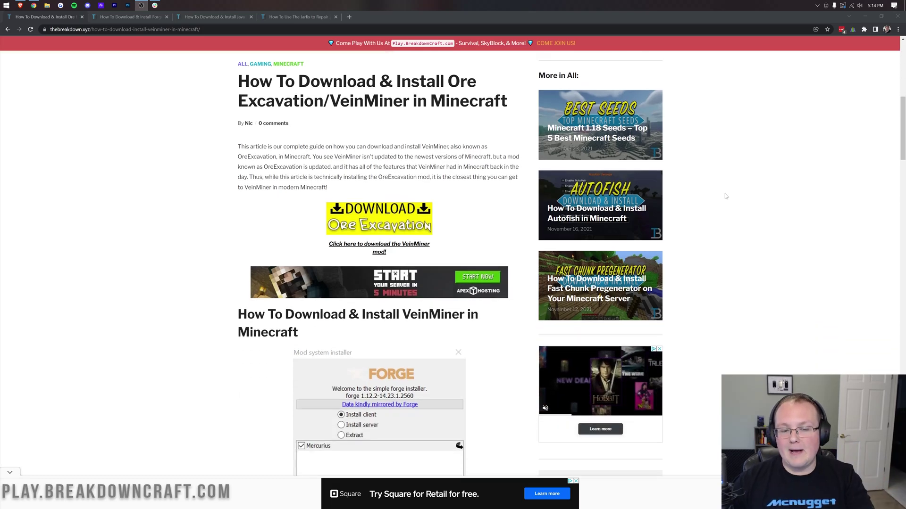
scroll(726, 196, down, 4)
scroll(726, 196, up, 5)
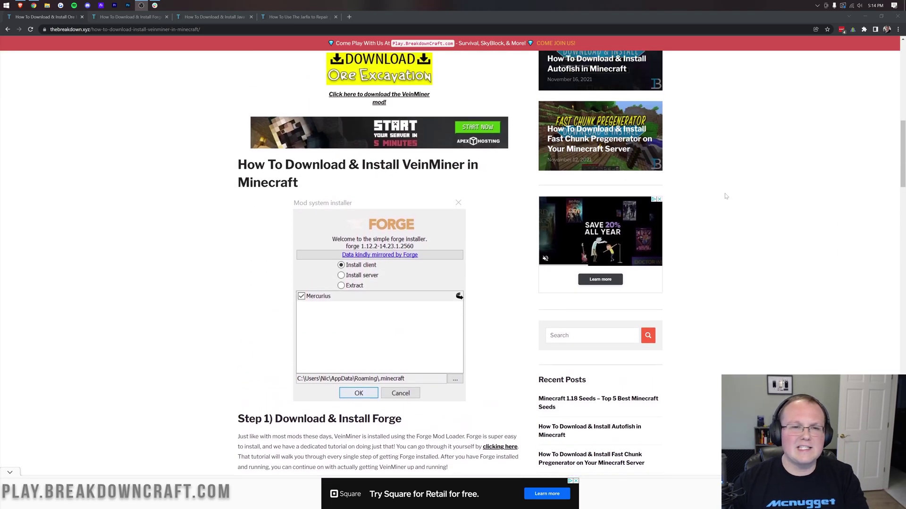
scroll(726, 197, up, 1)
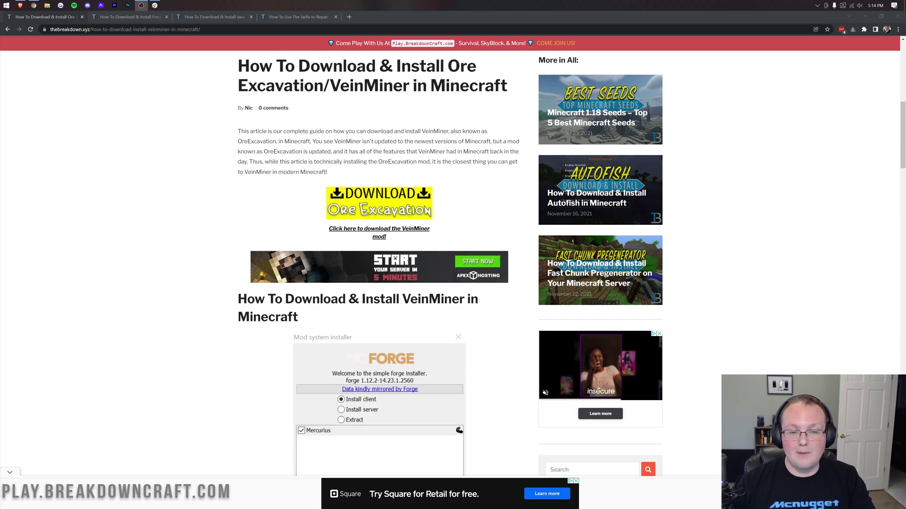
click(403, 217)
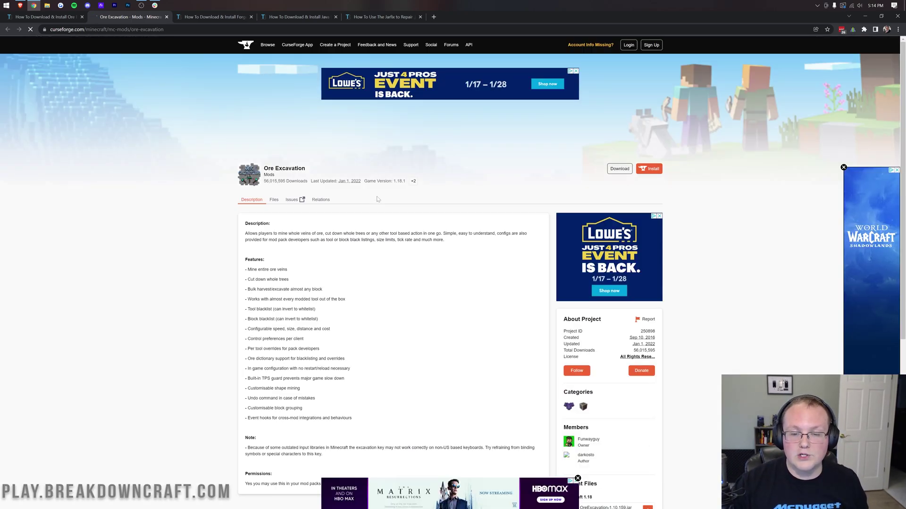
Download OreExcavation-1.10.159.jar for Minecraft 1.18 from the mod's recent files
scroll(610, 184, down, 5)
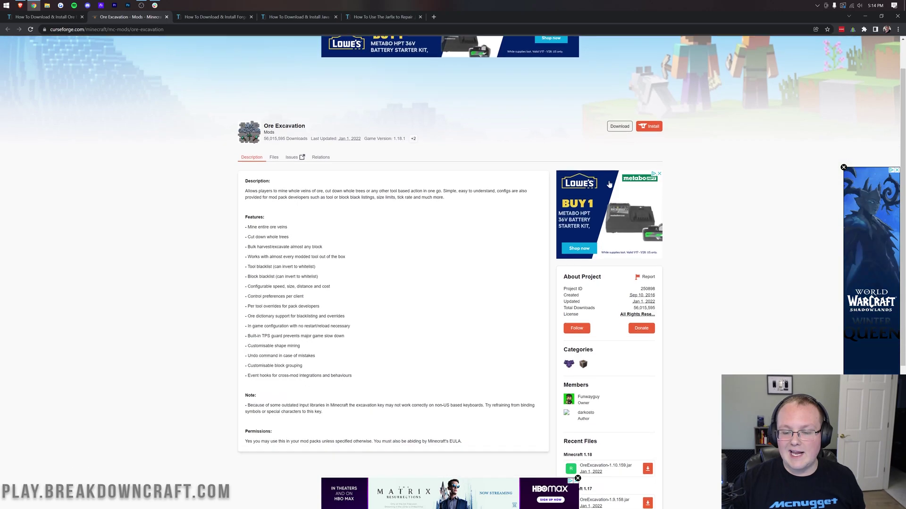
scroll(610, 183, down, 1)
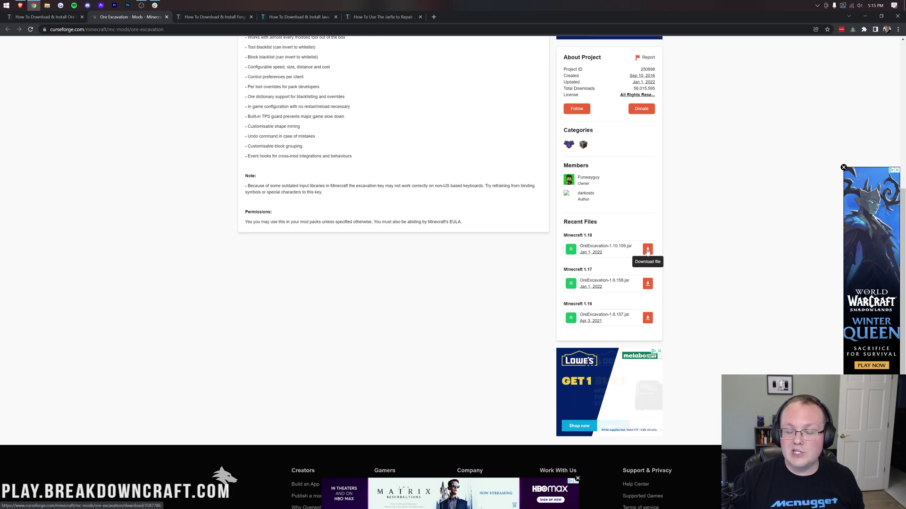
click(647, 249)
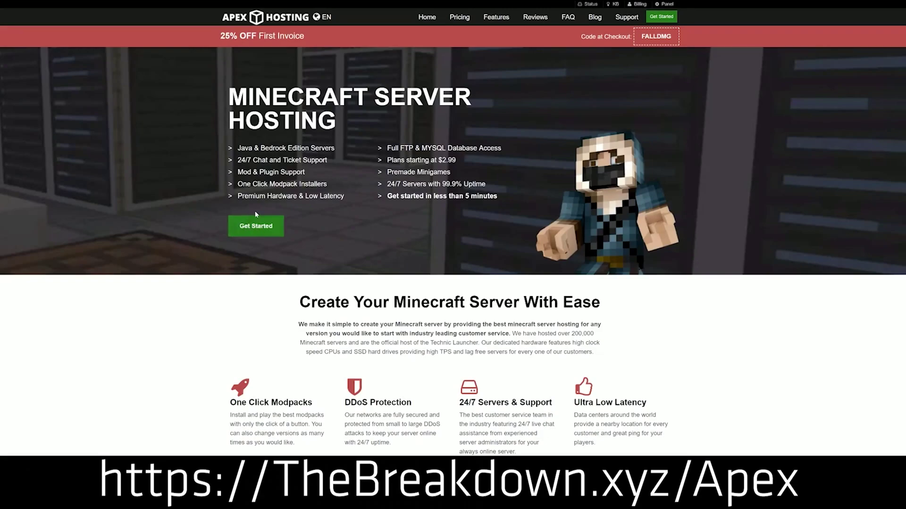
Look over the Apex Hosting feature list, including 24/7 servers and support and automated backups
scroll(193, 176, down, 4)
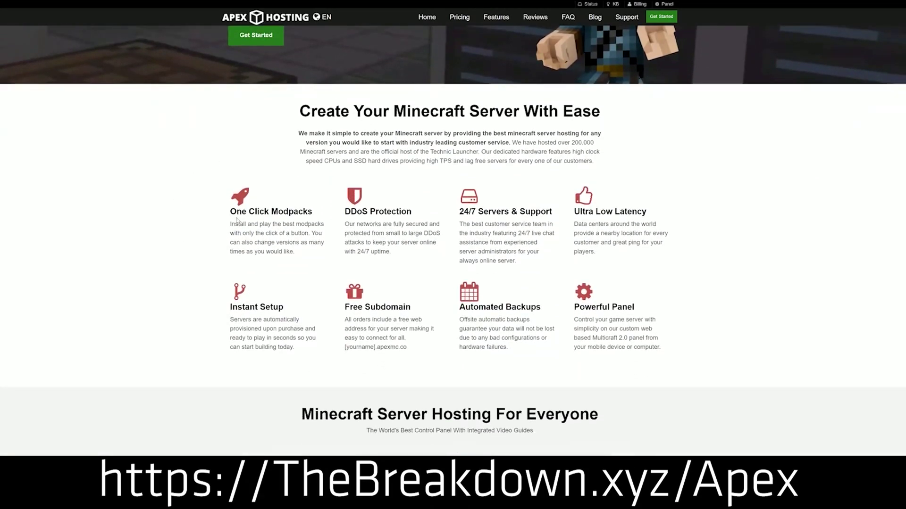
drag(230, 211, 554, 215)
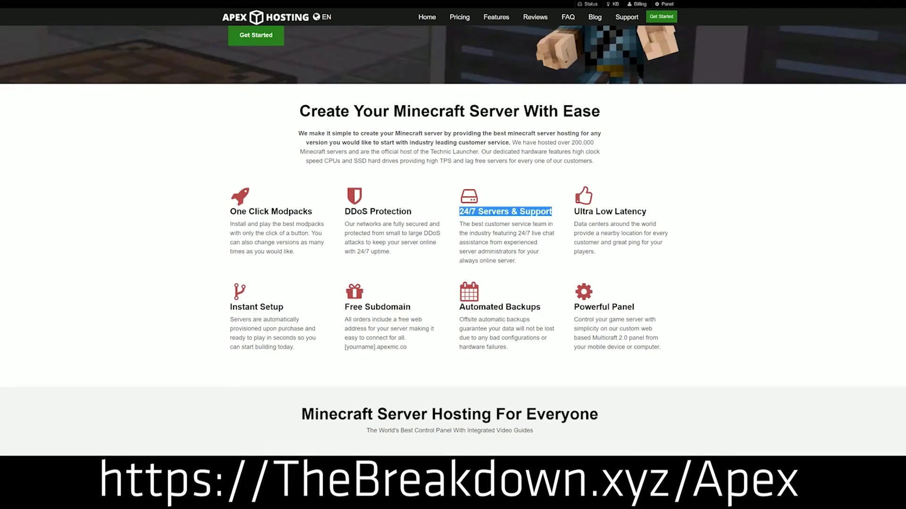
drag(459, 307, 568, 307)
click(437, 310)
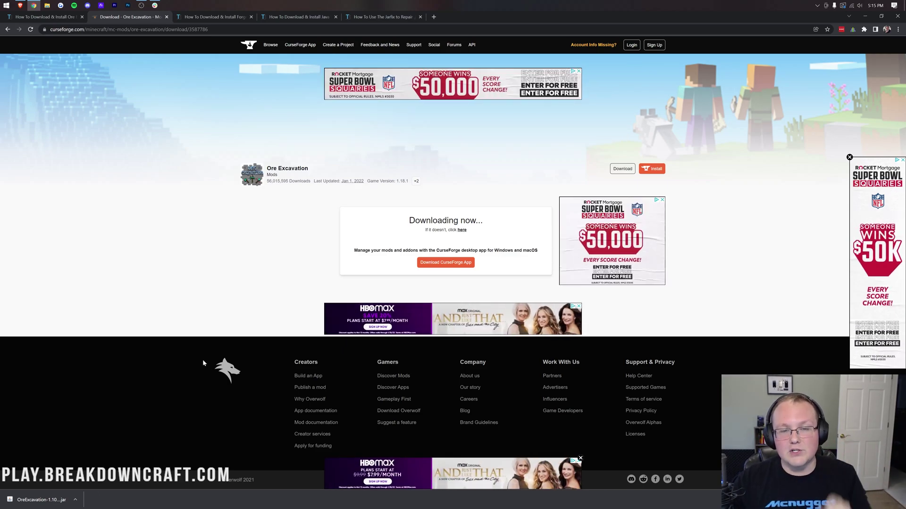
Go to the Forge installation article and open the Forge download page from it
click(227, 18)
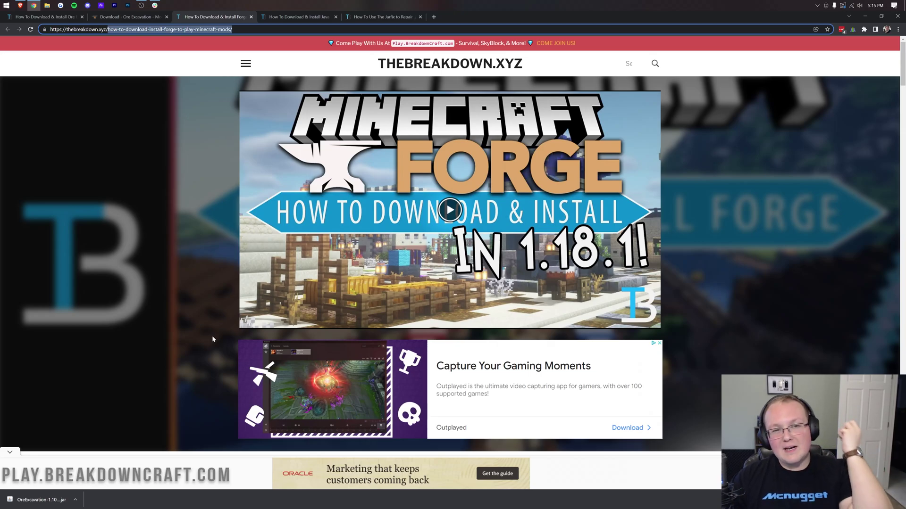
scroll(226, 368, down, 6)
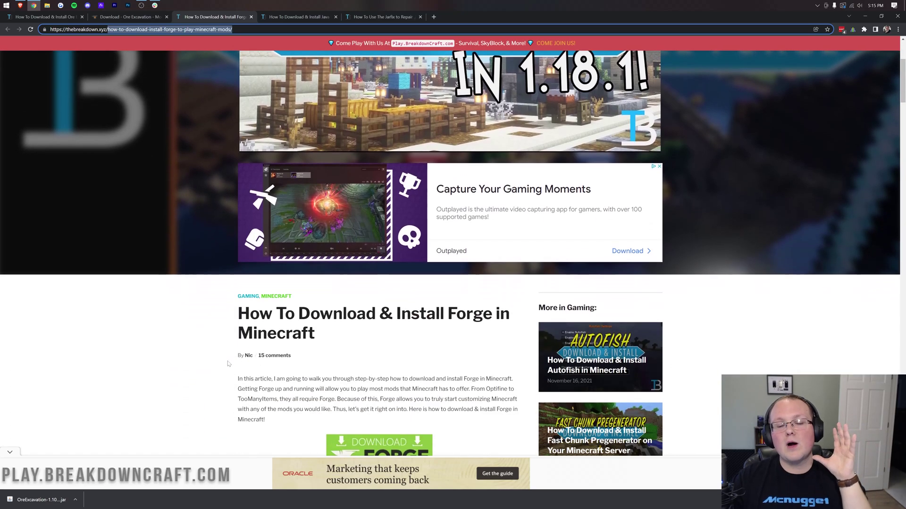
scroll(231, 348, down, 2)
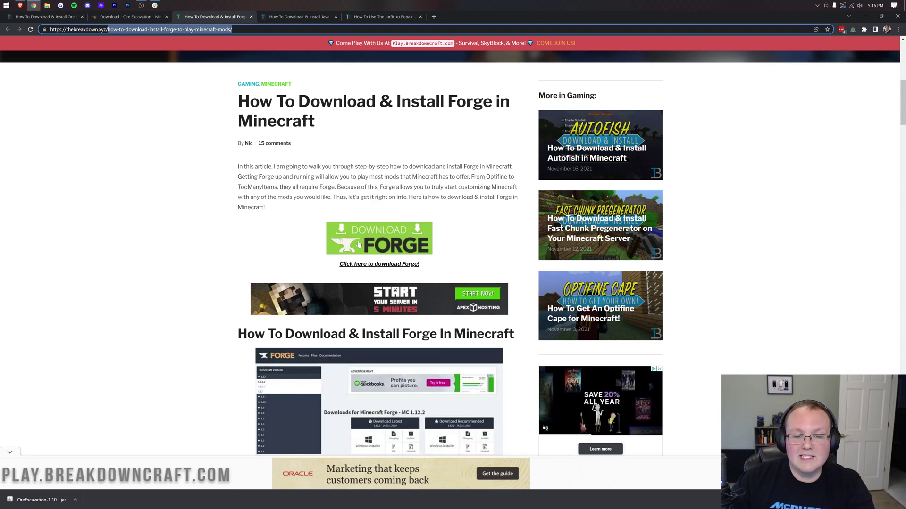
click(380, 238)
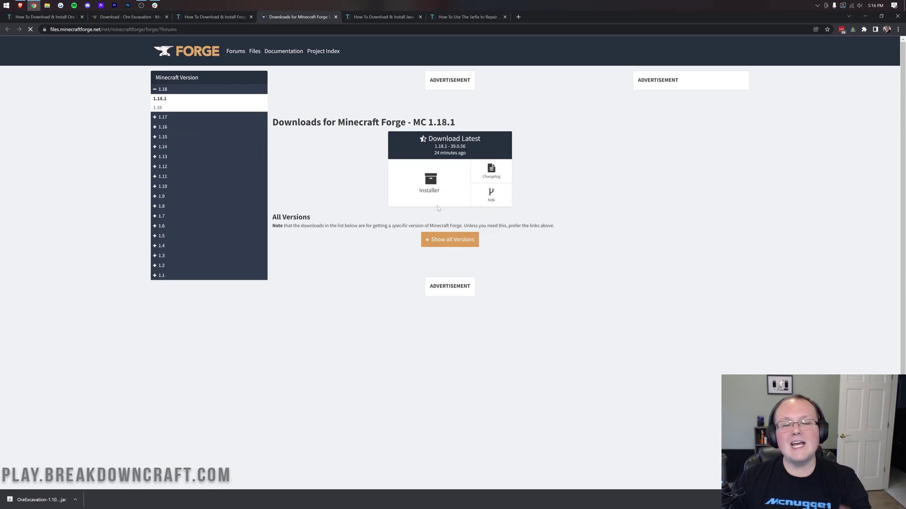
Download the latest Forge installer for Minecraft 1.18.1, skipping the advertisement page
drag(413, 154, 455, 153)
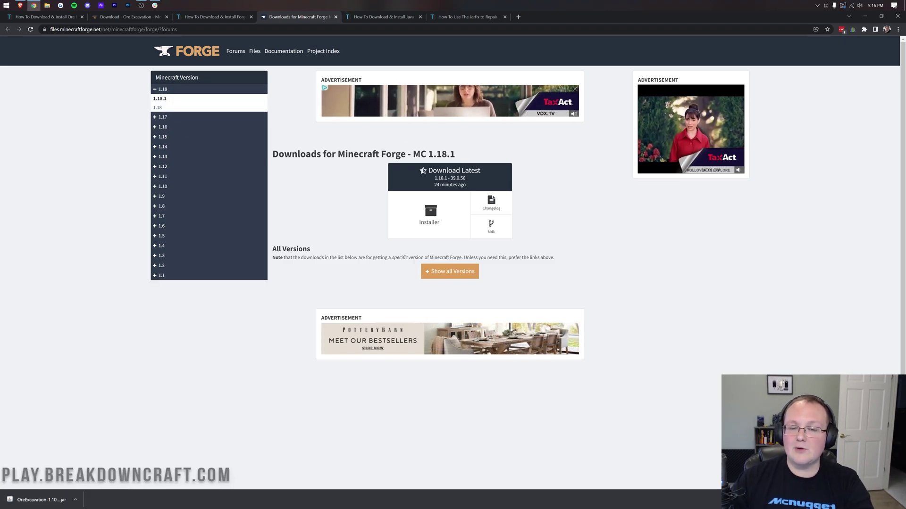
click(412, 223)
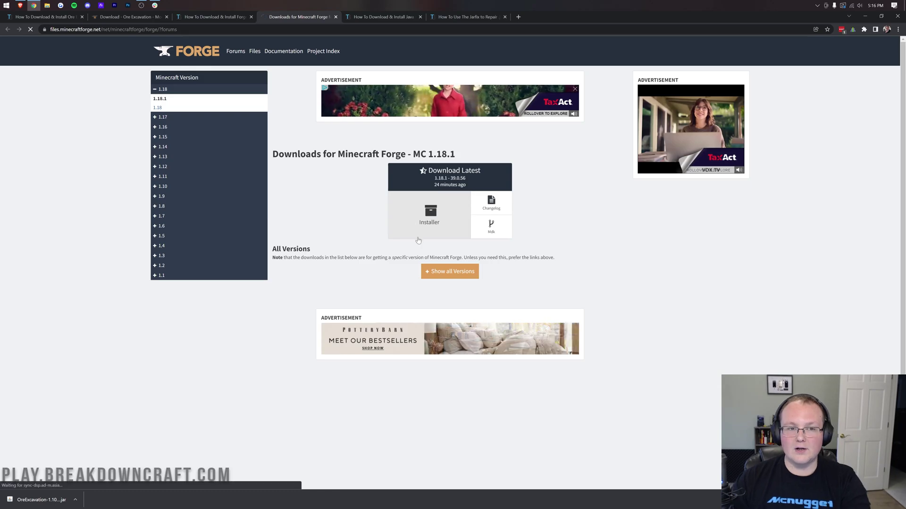
click(411, 223)
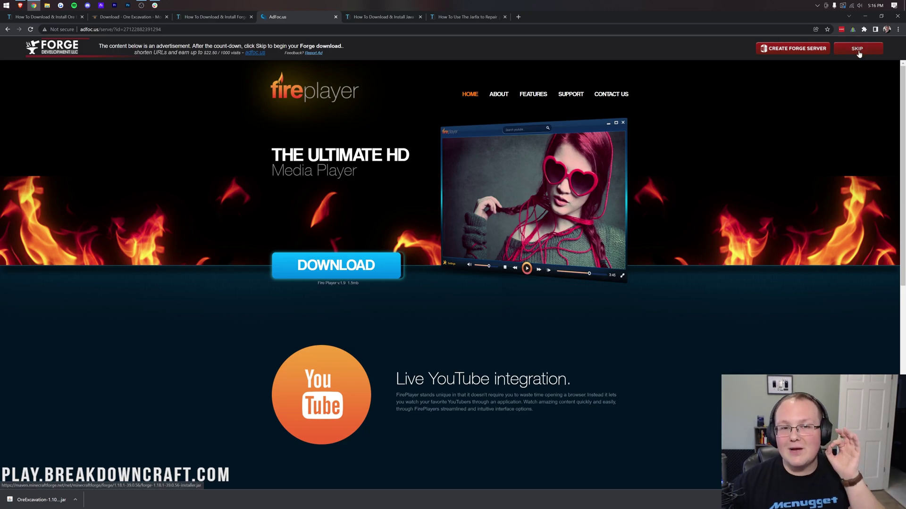
click(858, 51)
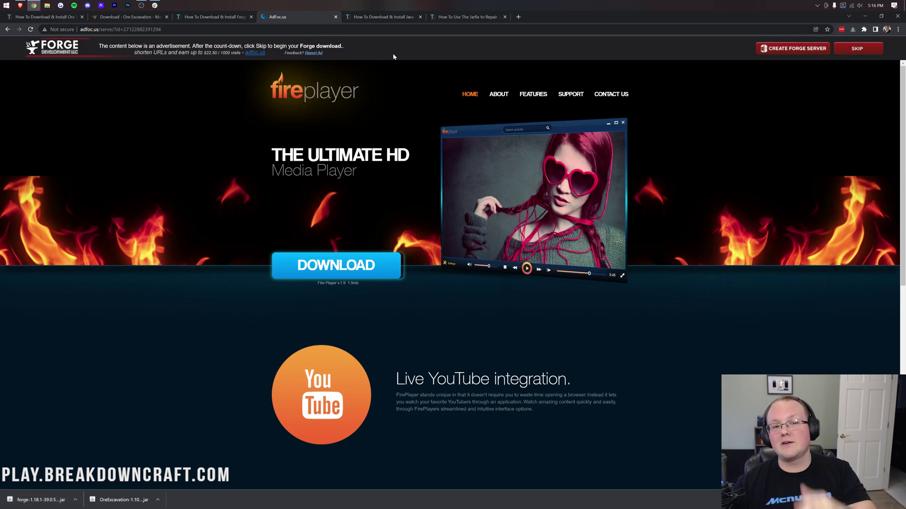
Go to the desktop, search Windows for "down" and open the Downloads folder
click(385, 17)
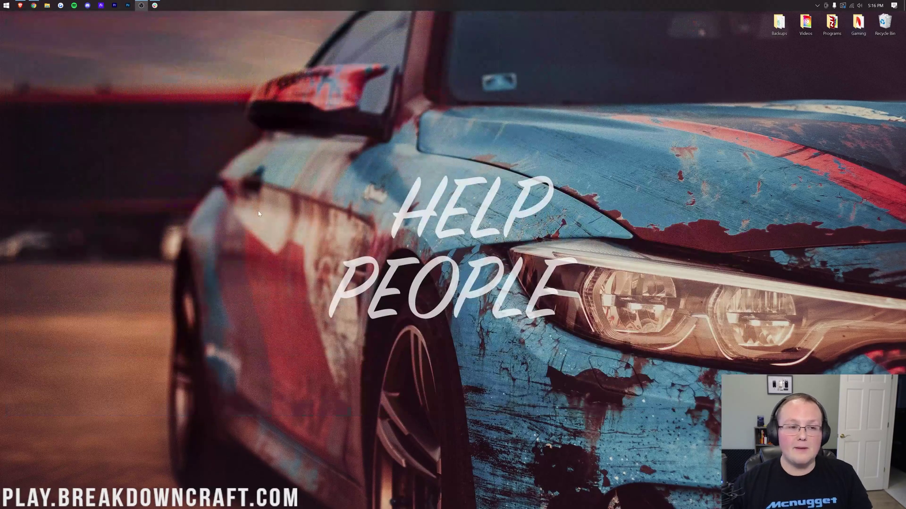
click(259, 212)
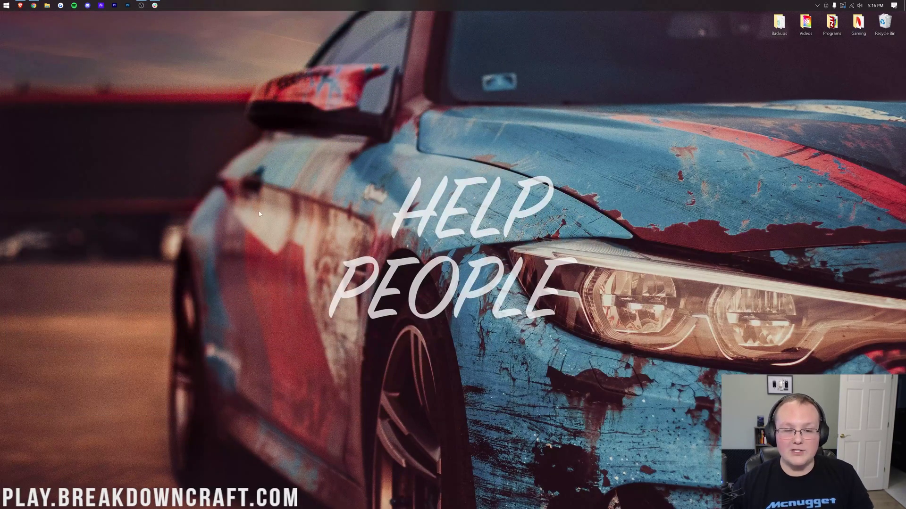
click(1, 2)
text(down)
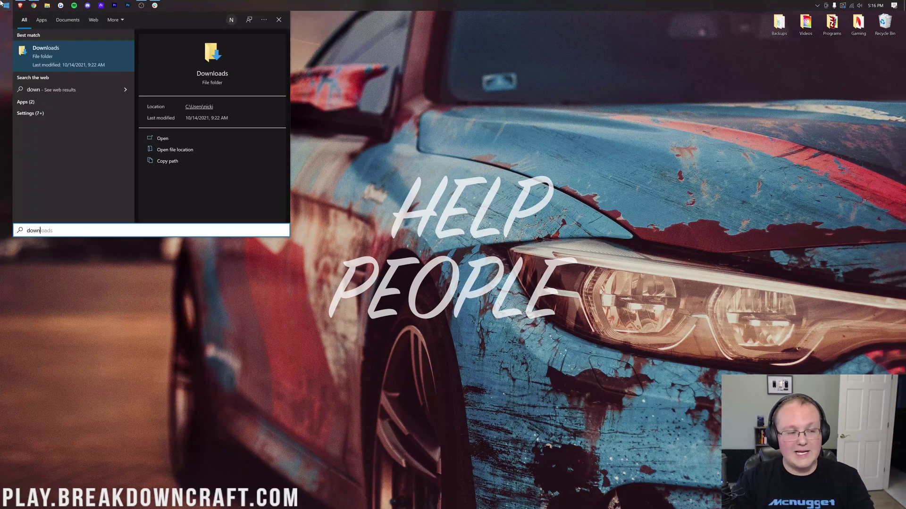
click(60, 61)
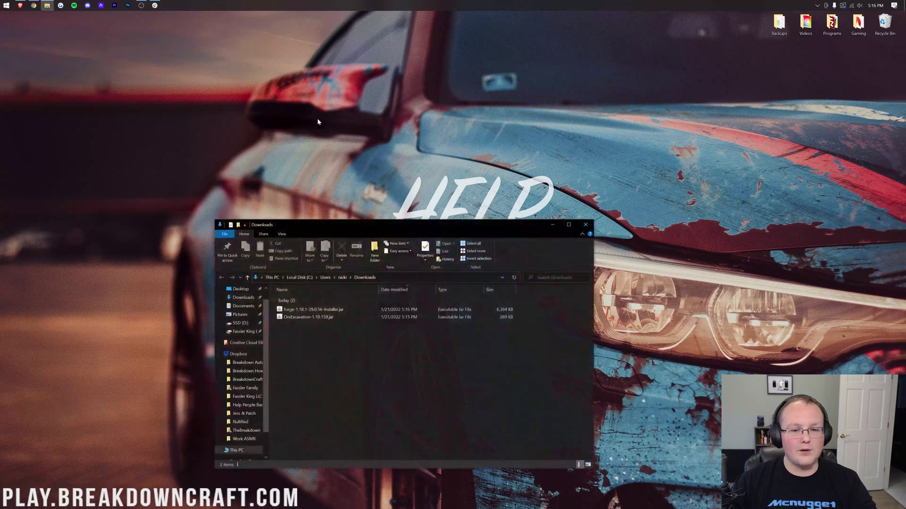
Move both the Forge installer and the Ore Excavation jar from Downloads to the desktop, and close the folder
drag(391, 224, 464, 137)
key(ctrl+a)
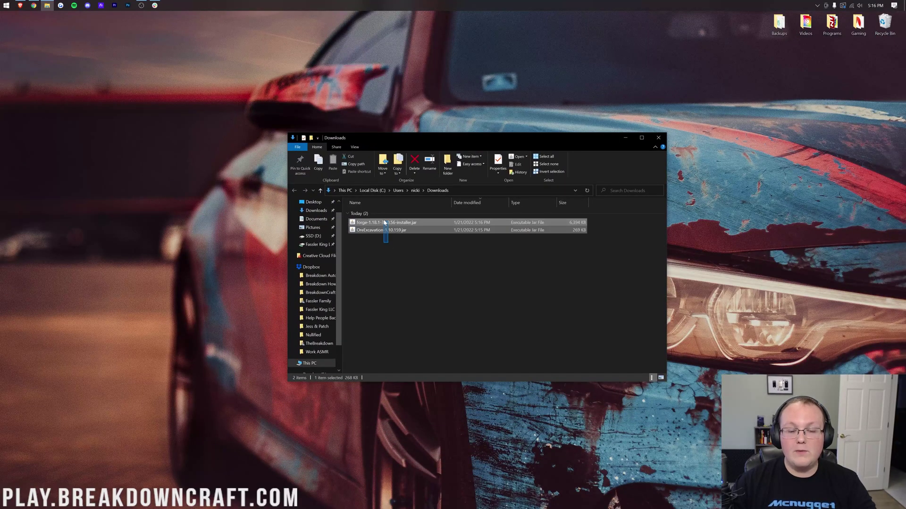
drag(375, 231, 364, 92)
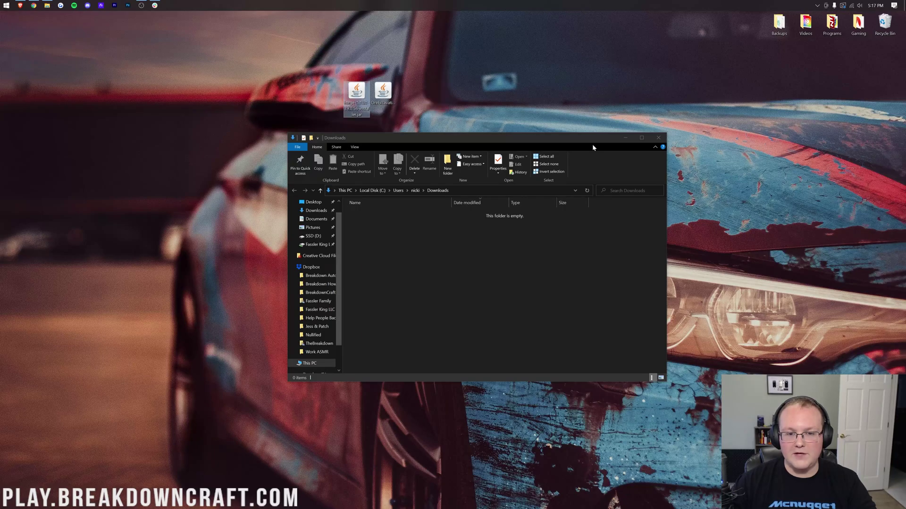
click(658, 138)
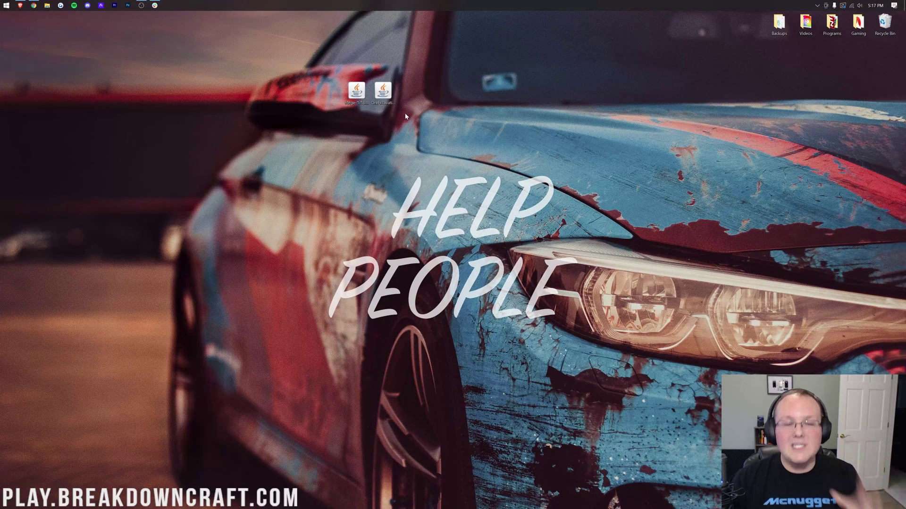
Set the Forge installer file apart on the desktop and open it with Java(TM) Platform SE binary
drag(353, 103, 328, 104)
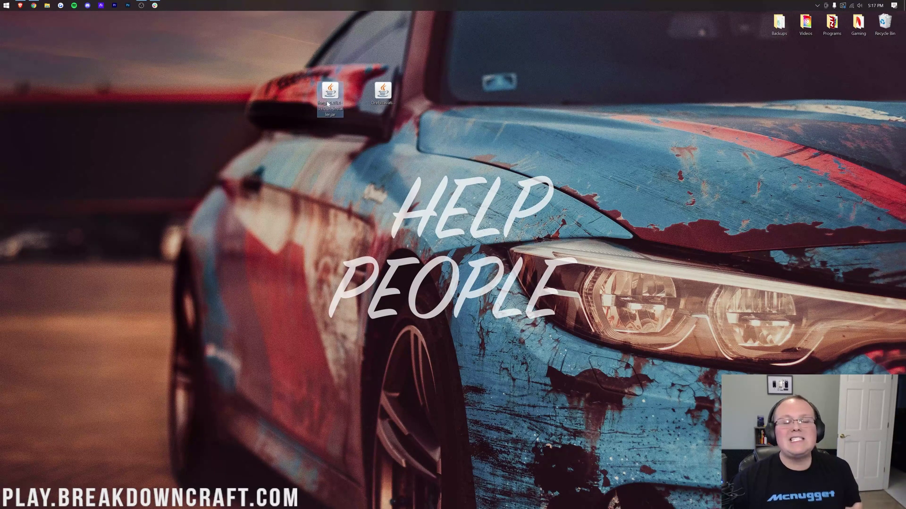
right_click(329, 96)
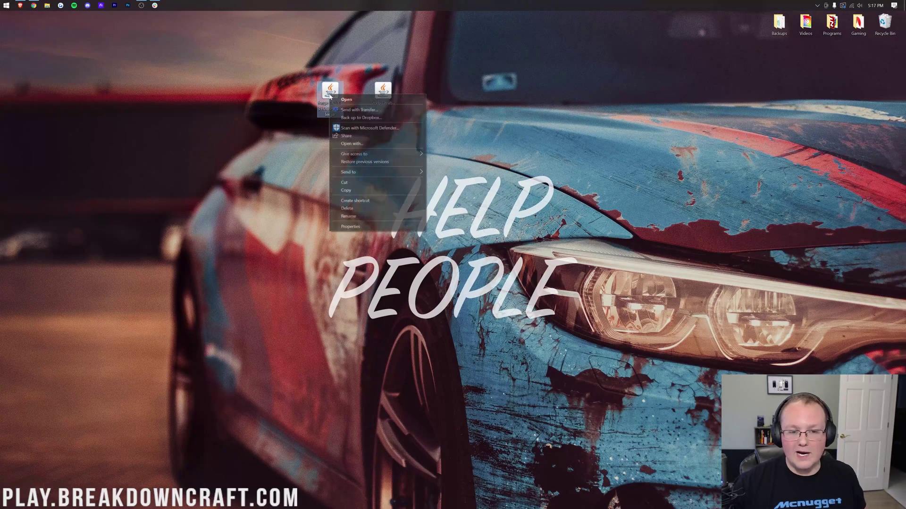
click(352, 143)
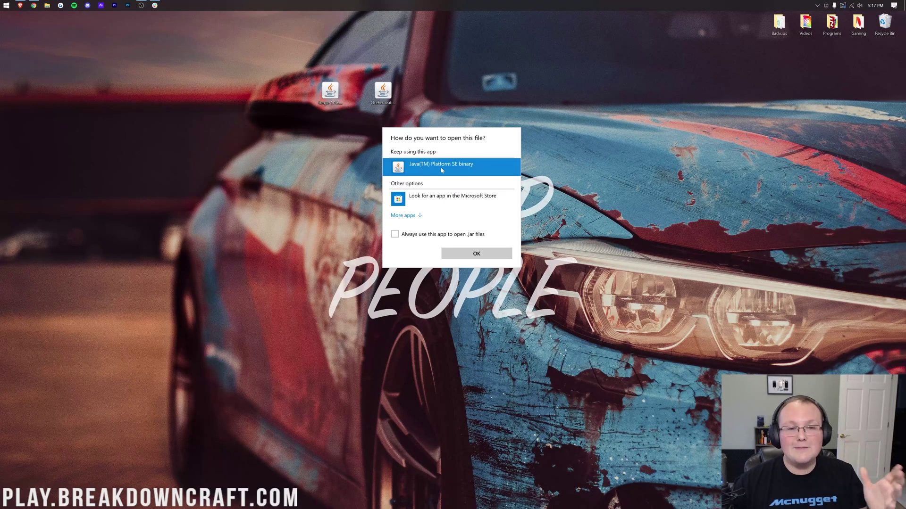
click(467, 255)
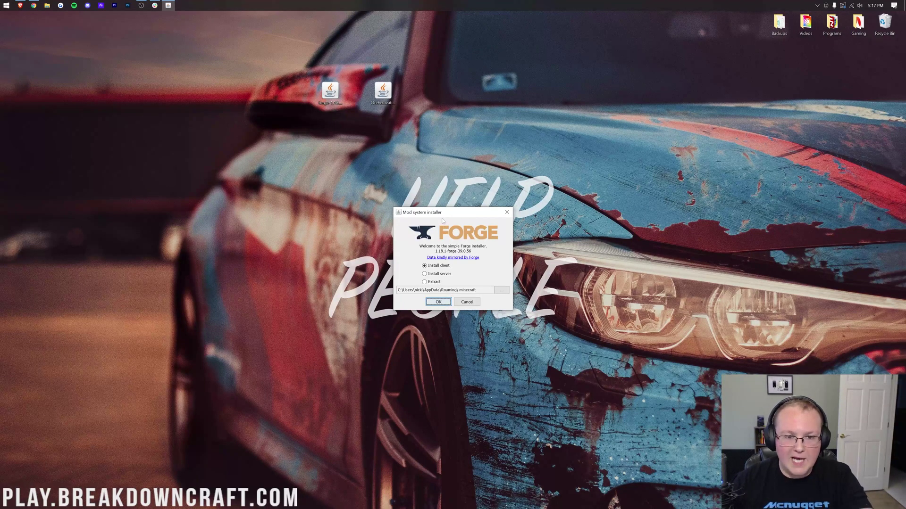
Repeat opening the Forge installer file with Java(TM) Platform SE binary, and close the installer without installing
click(337, 98)
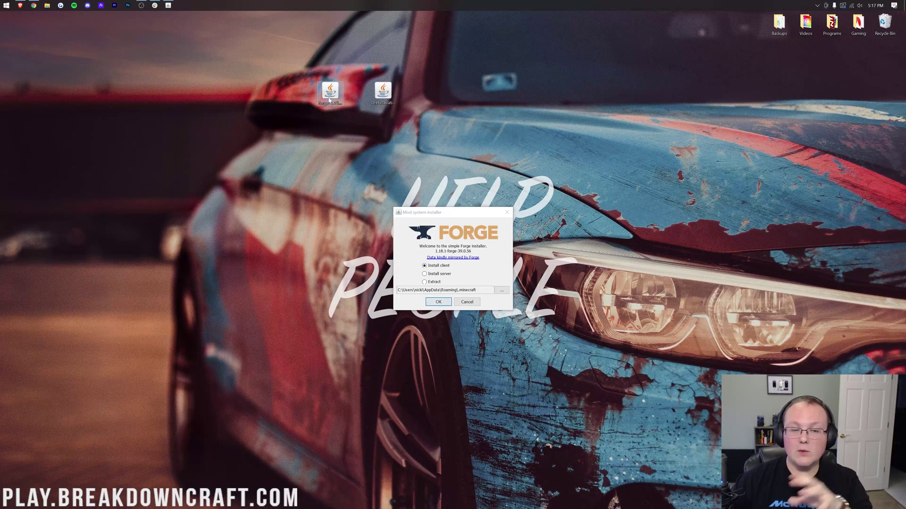
right_click(336, 98)
click(359, 148)
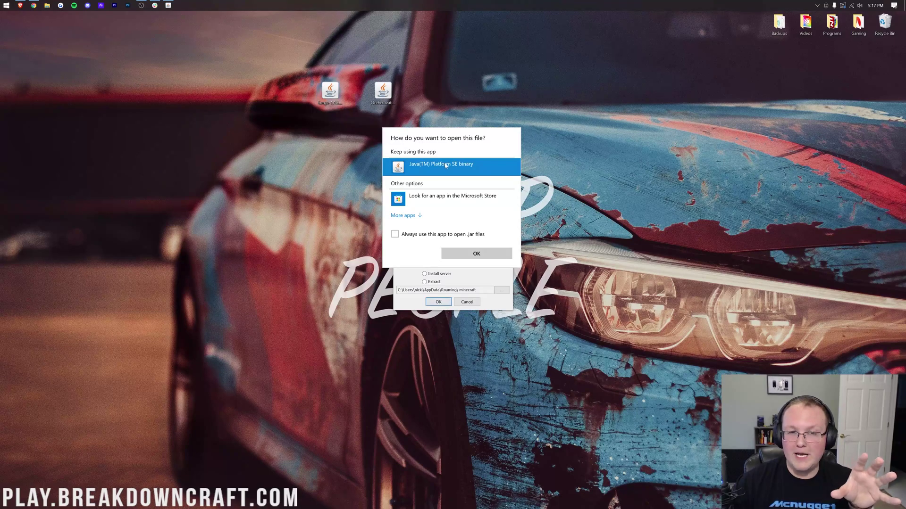
click(483, 253)
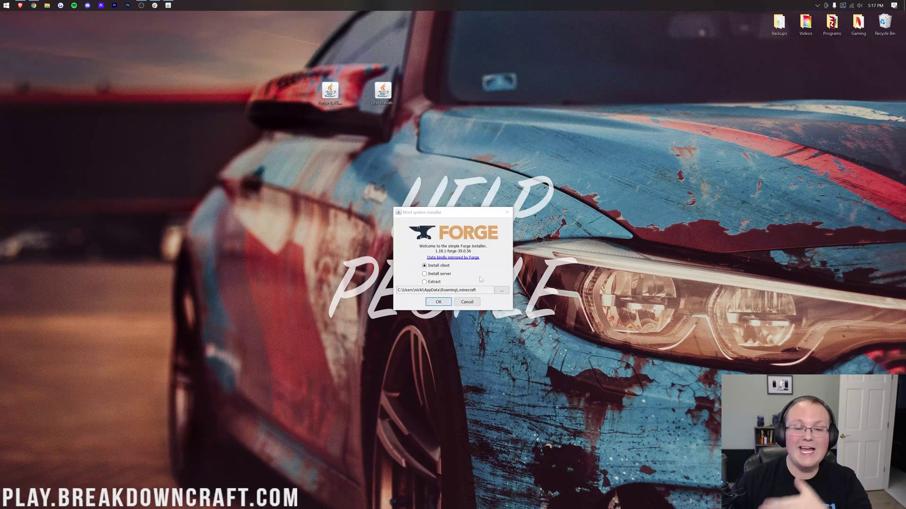
click(506, 212)
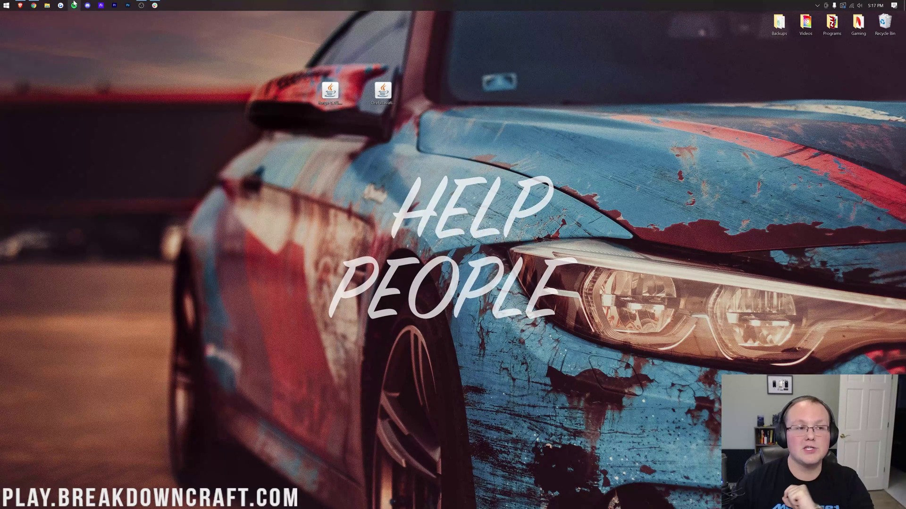
Look through the Java download guide and the Jarfix repair guide in Chrome, then return to the desktop
click(32, 5)
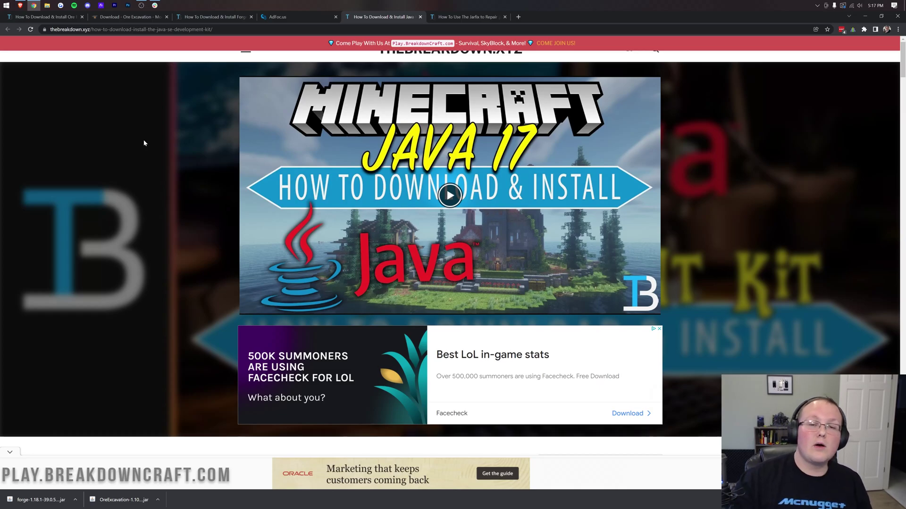
scroll(144, 143, down, 4)
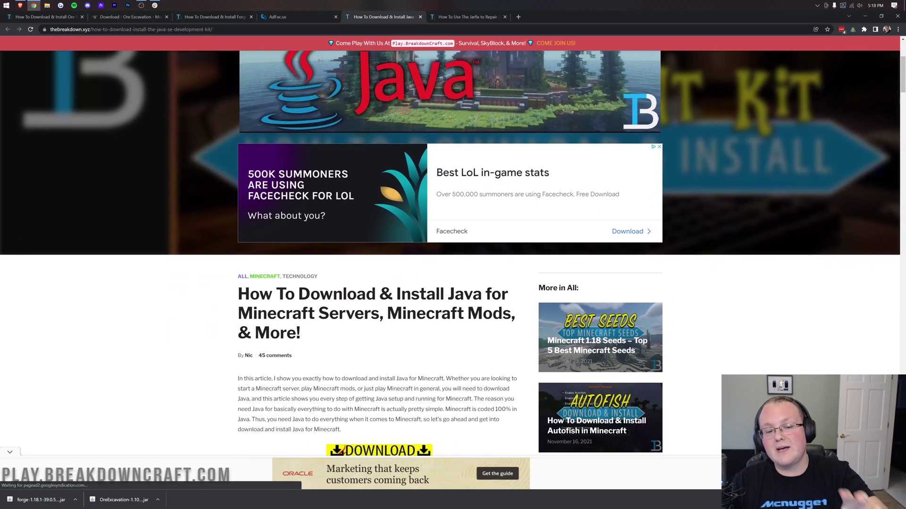
scroll(257, 295, down, 10)
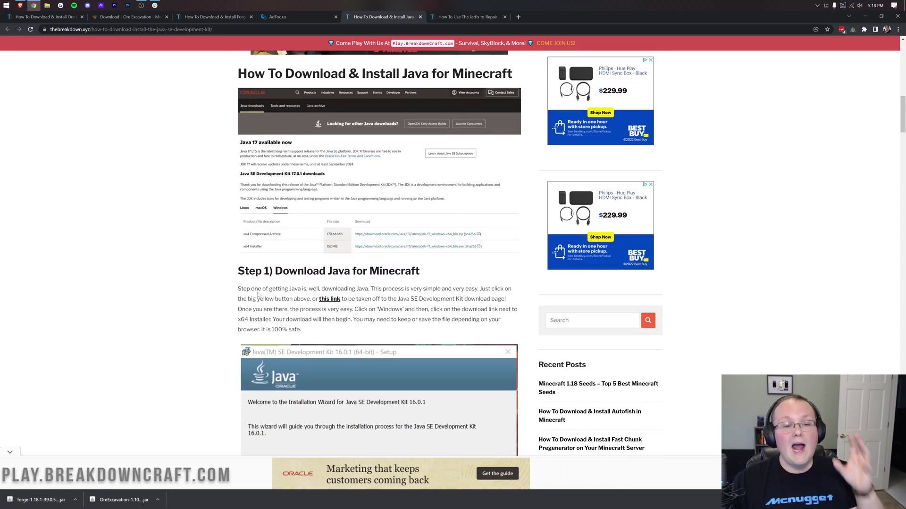
scroll(258, 295, down, 4)
scroll(406, 204, up, 5)
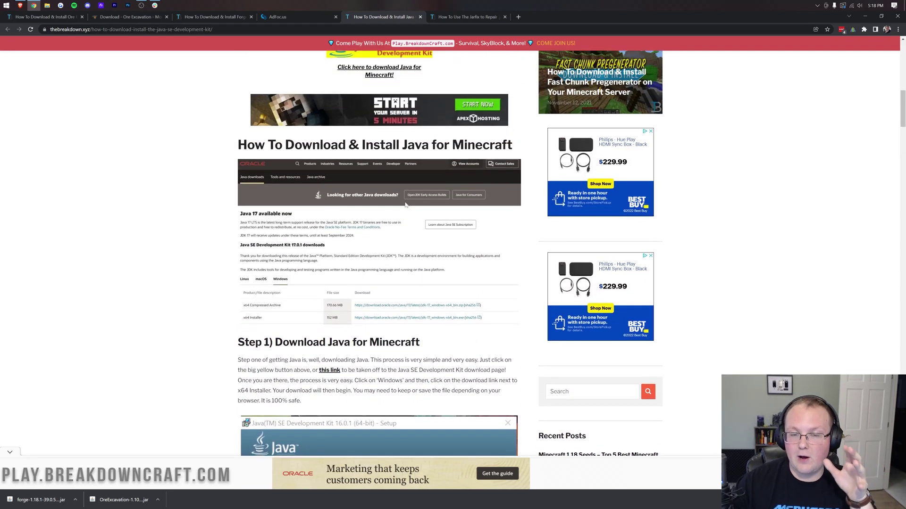
click(466, 17)
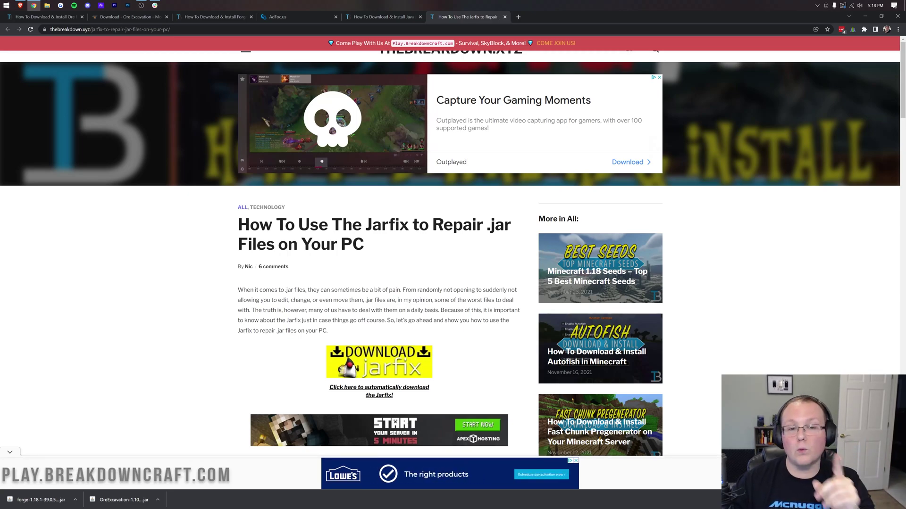
click(864, 16)
Install the Forge client by opening its installer with Java(TM) Platform SE binary, and move the installer file to the Recycle Bin
right_click(326, 98)
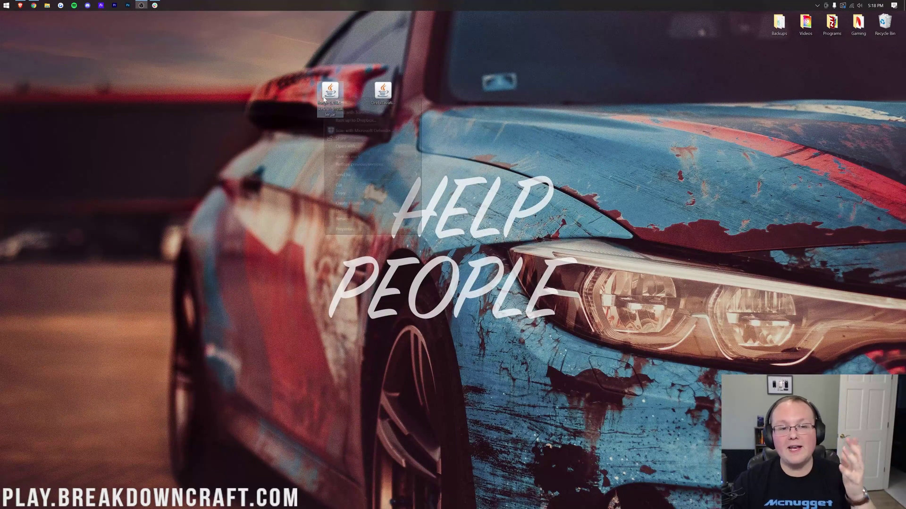
click(348, 150)
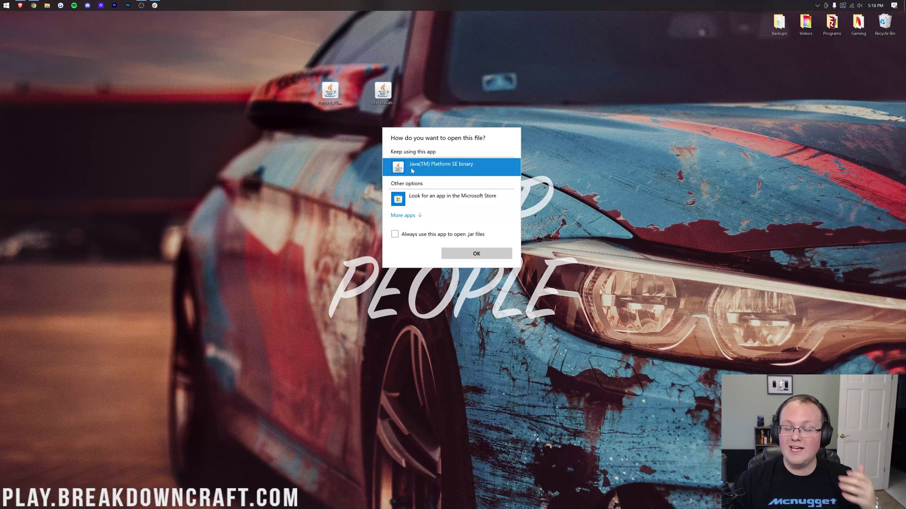
click(477, 256)
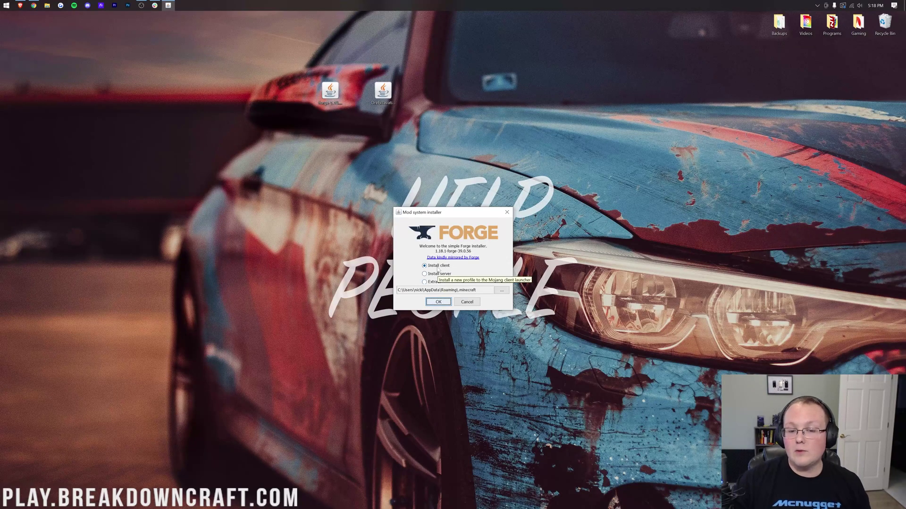
click(438, 302)
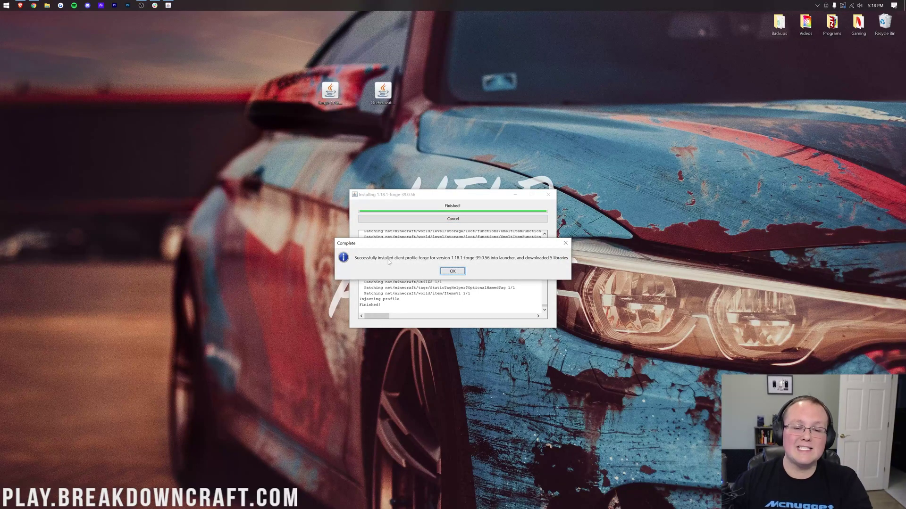
click(452, 271)
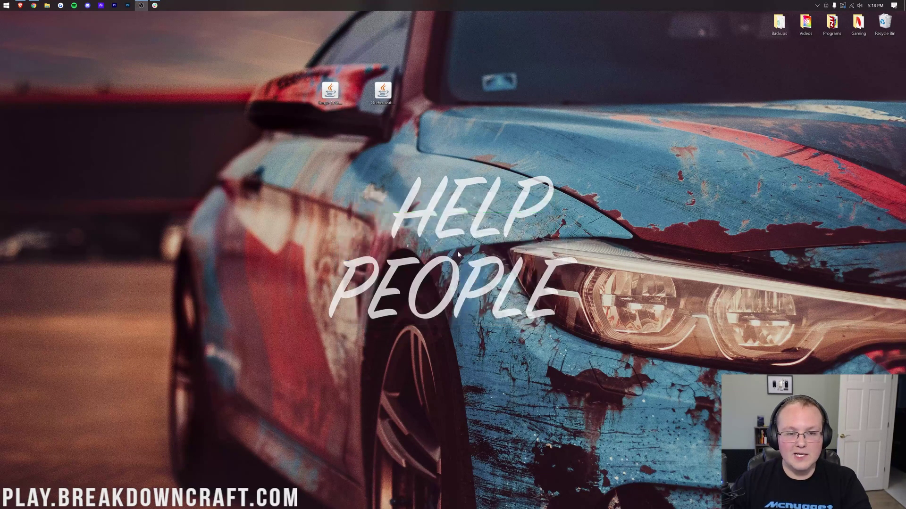
drag(329, 92, 890, 39)
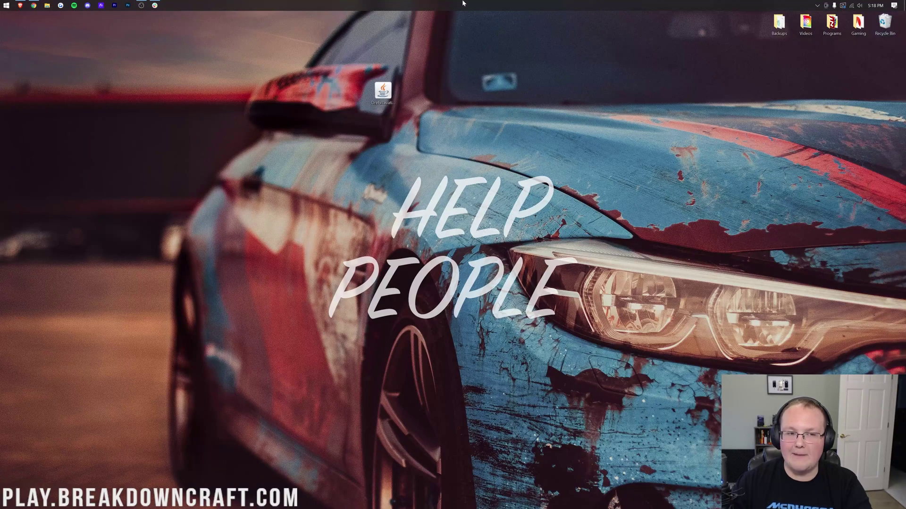
Search Windows for "mine" to open the Minecraft Launcher and select the forge 1.18.1-forge-39.0.56 installation
click(4, 5)
text(mine)
key(Return)
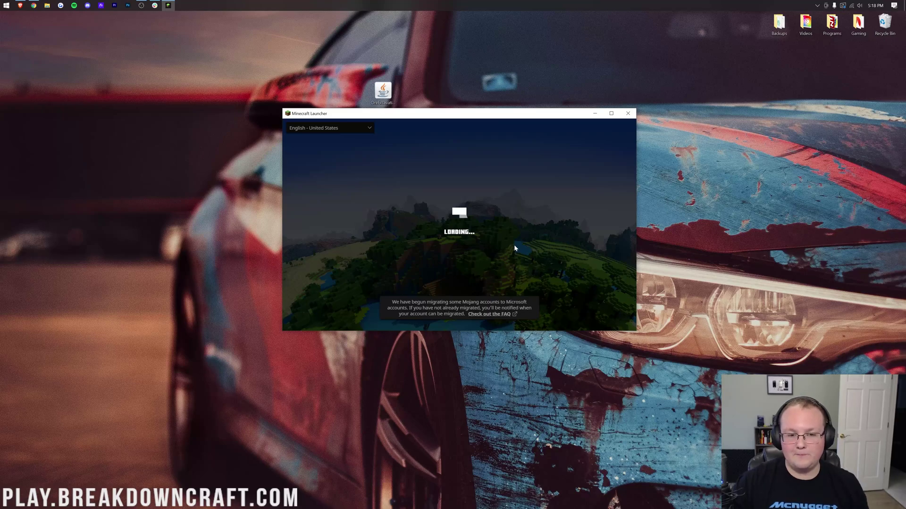
click(410, 292)
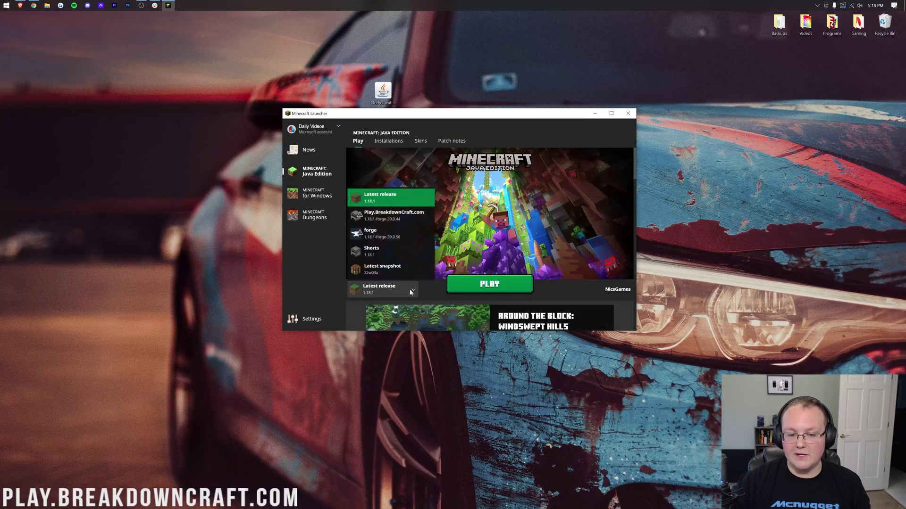
click(373, 233)
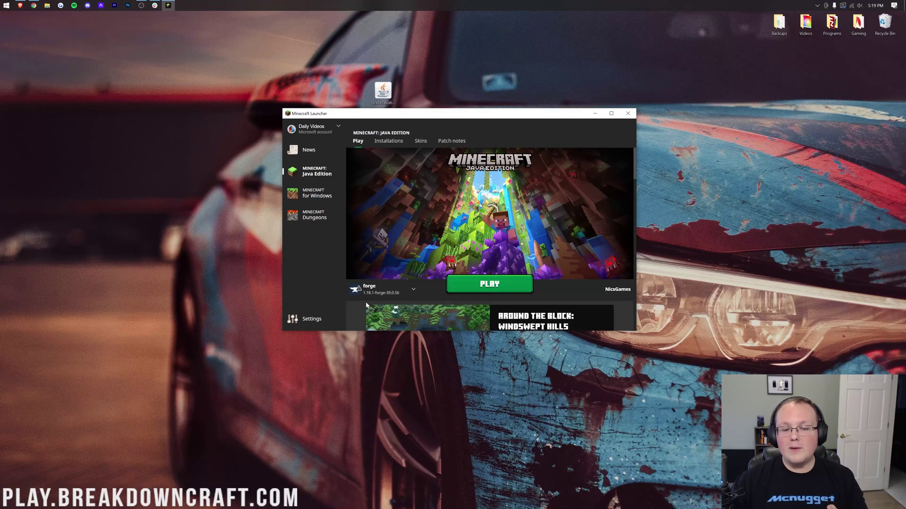
mouse_move(372, 297)
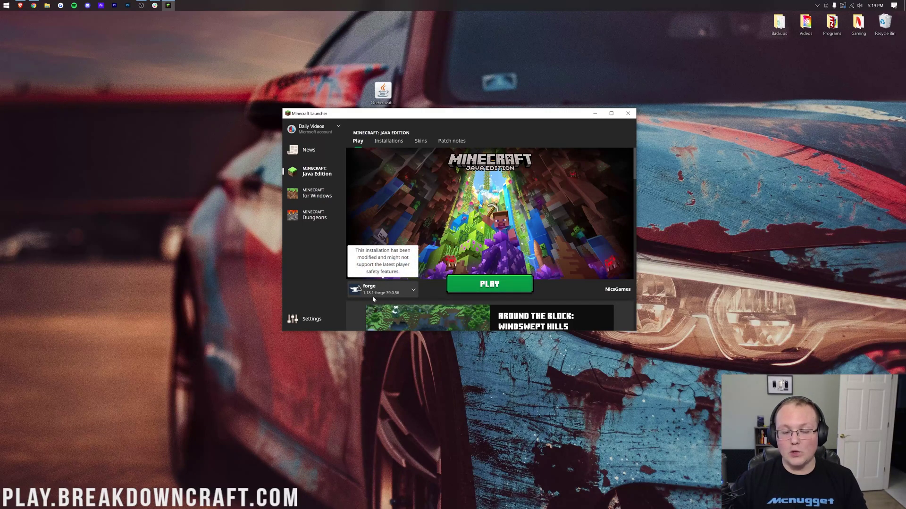
click(489, 284)
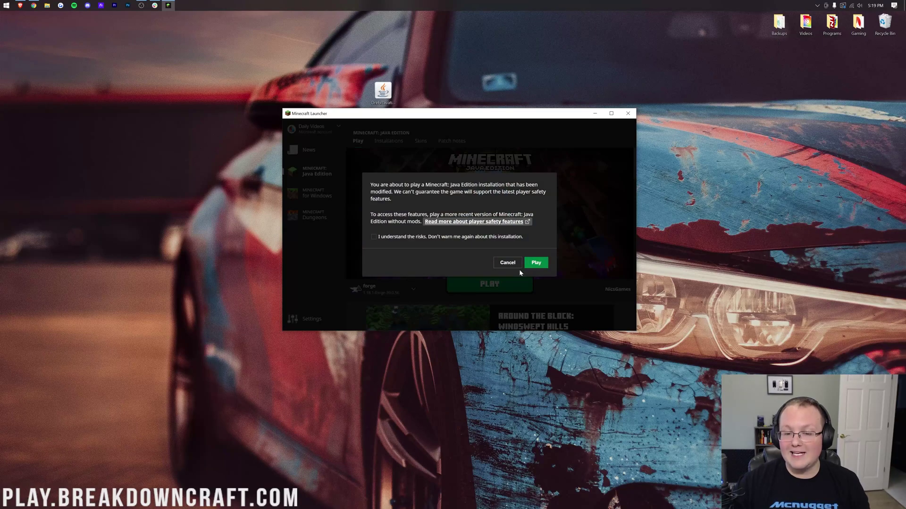
click(513, 265)
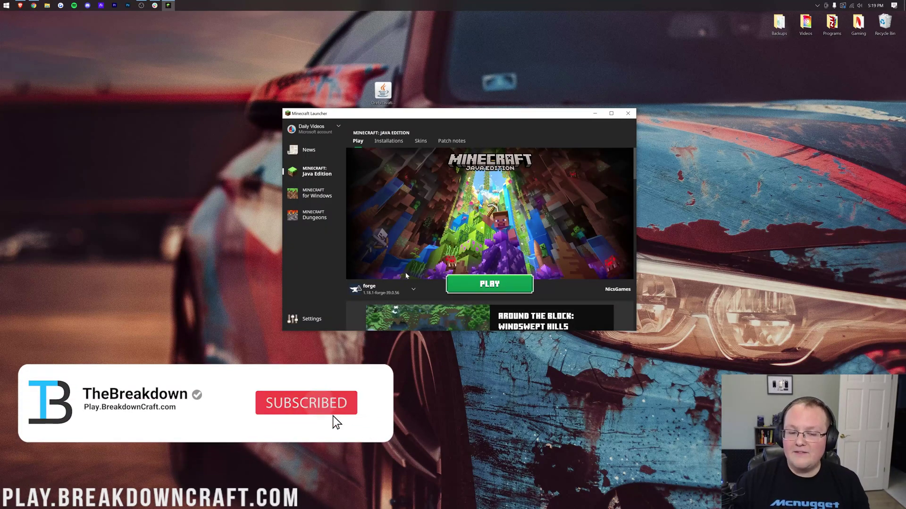
click(407, 288)
click(465, 183)
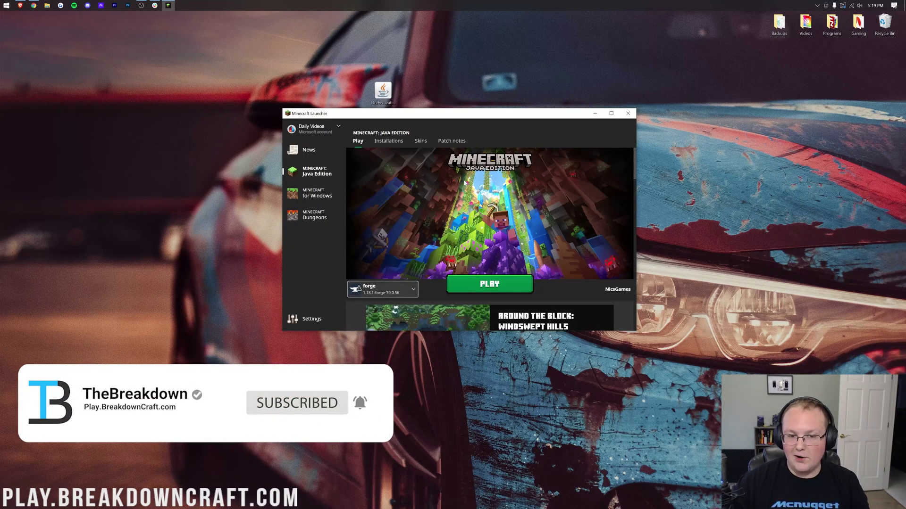
Open the launcher's list of installations with Modded versions enabled, and cancel a trial launch of the forge installation
click(391, 141)
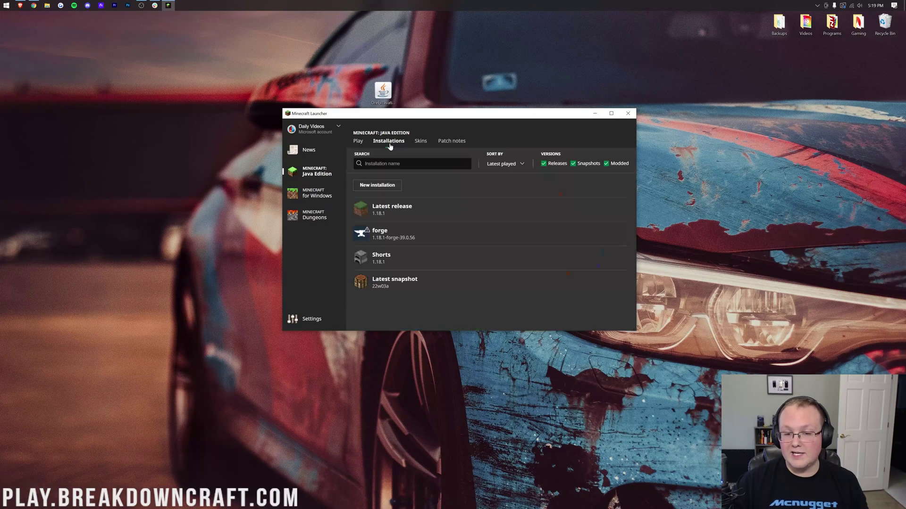
click(607, 163)
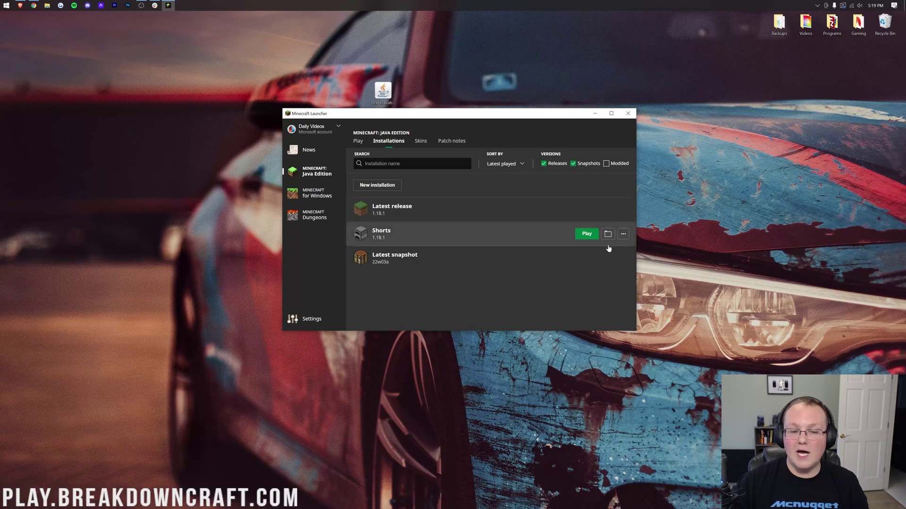
click(614, 165)
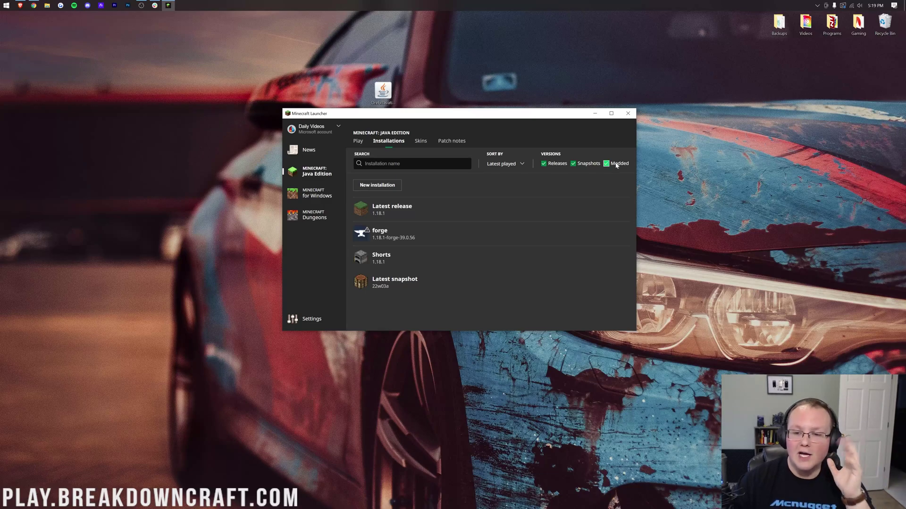
click(579, 234)
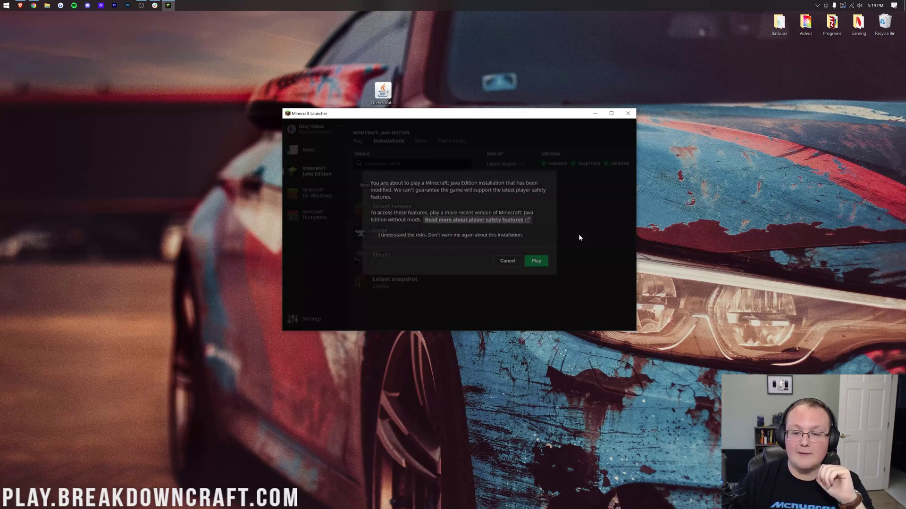
click(519, 263)
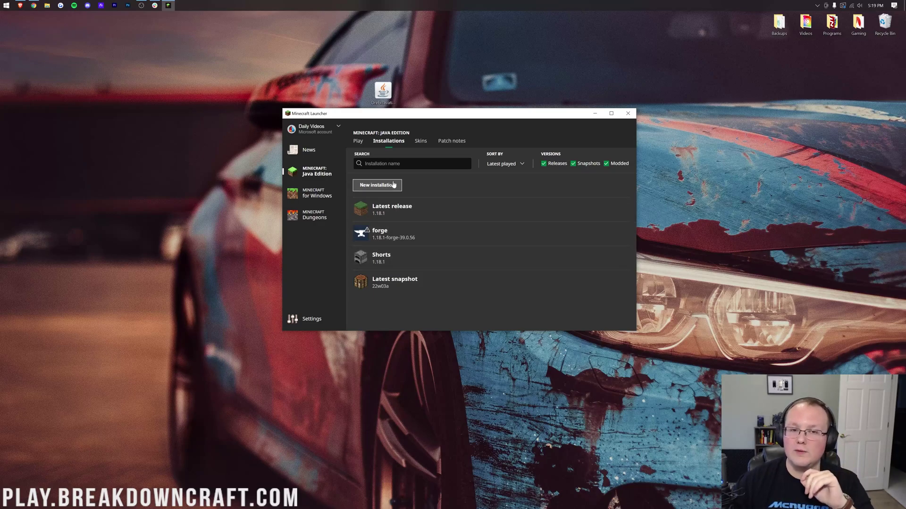
Set up a new installation named Play.BreakdownCraft.com with version release 1.18.1-forge-39.0.56 and resolution 1920x1080
click(377, 185)
text(Play.BreakdownCraft.com)
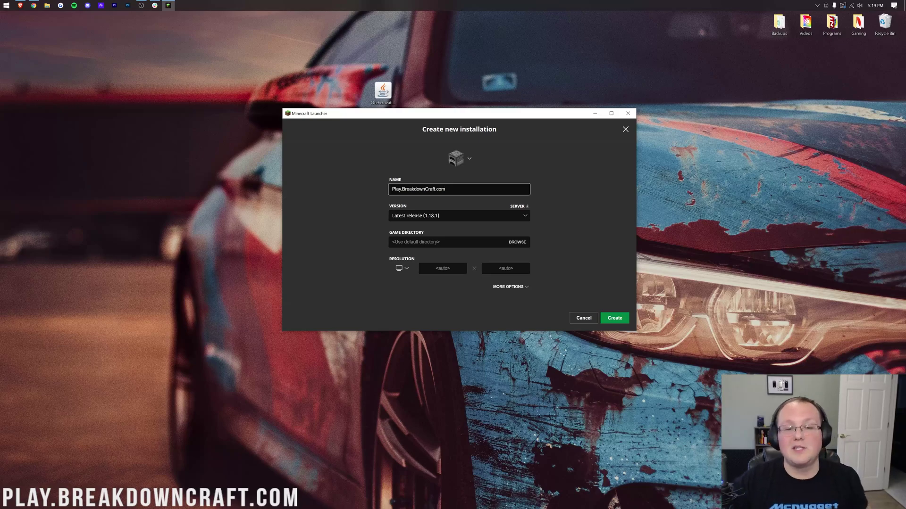
click(444, 216)
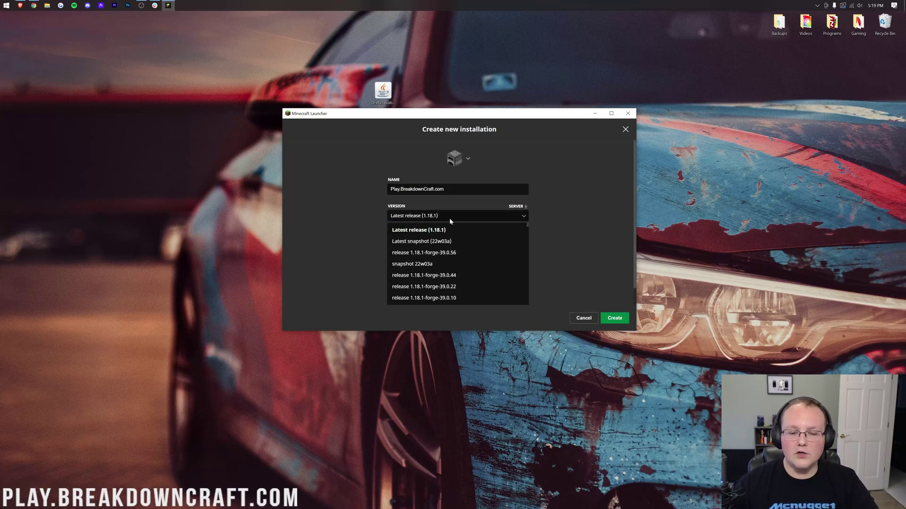
click(416, 254)
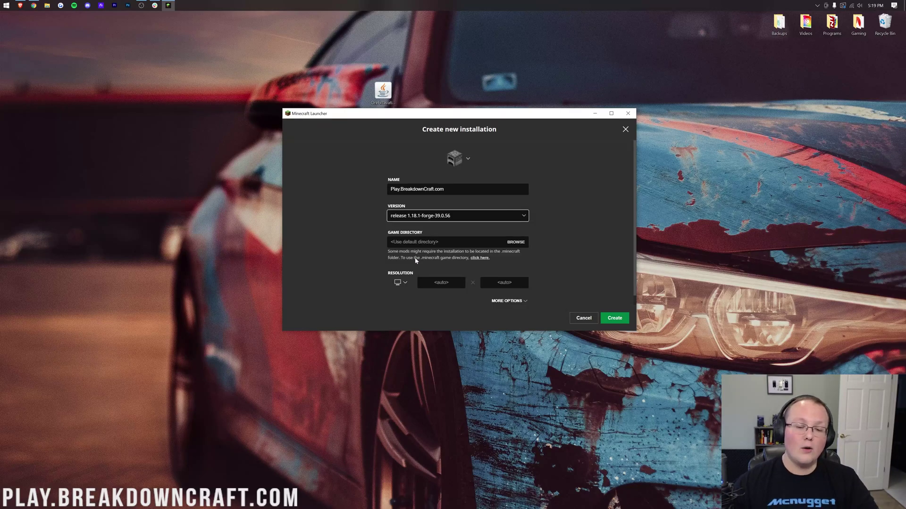
click(403, 284)
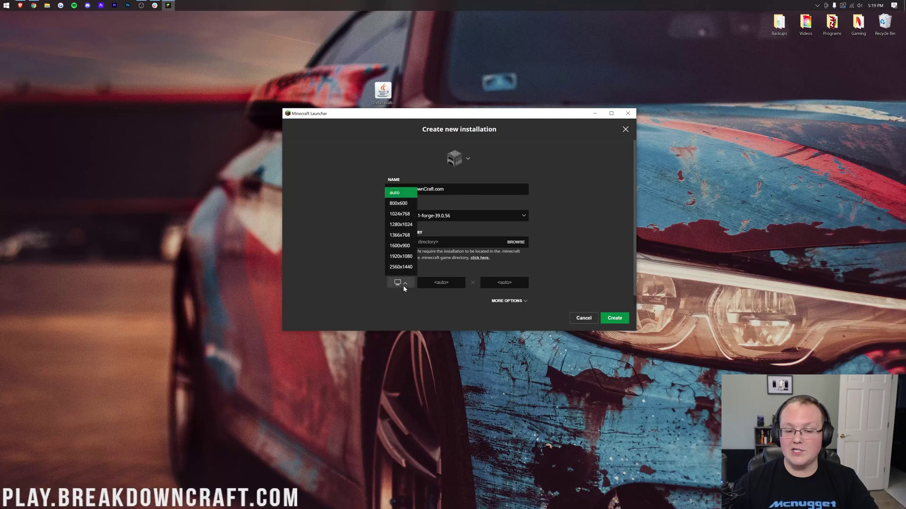
click(404, 260)
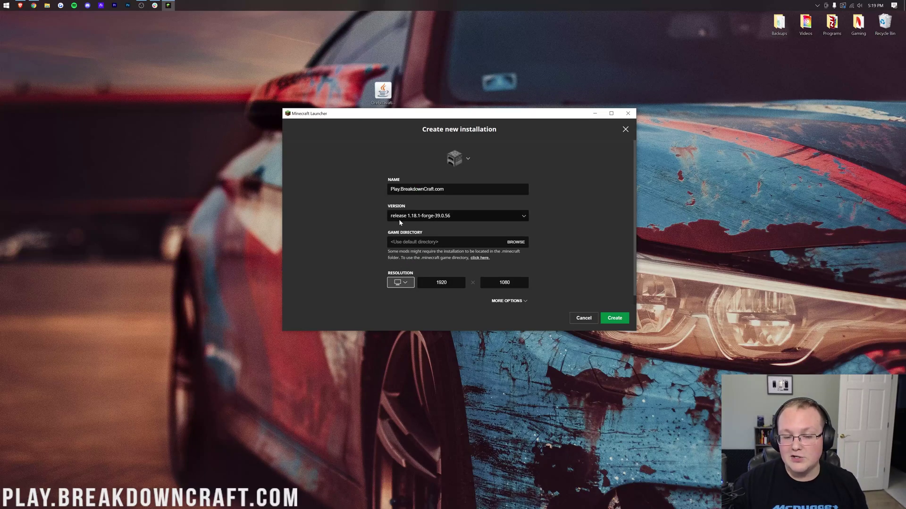
Check the version list, keep release 1.18.1-forge-39.0.56 for the new installation, and create it
click(430, 217)
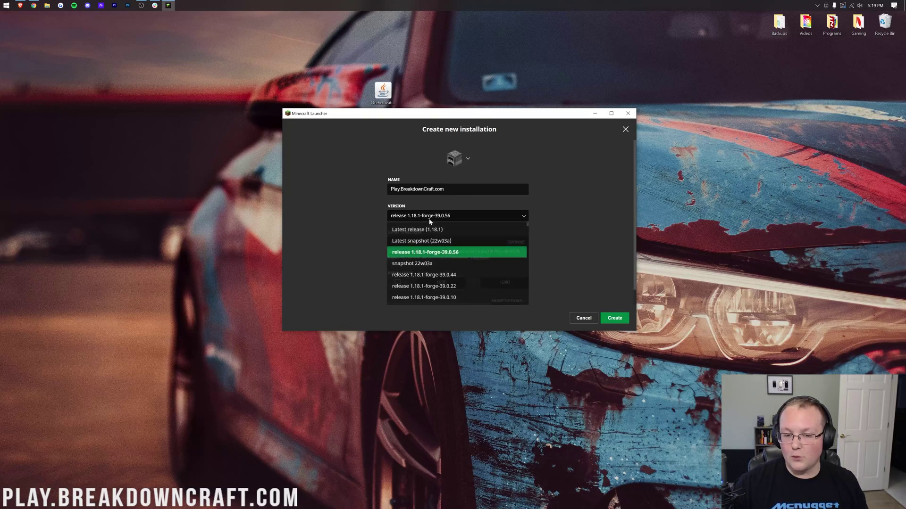
scroll(448, 242, down, 10)
scroll(450, 243, up, 10)
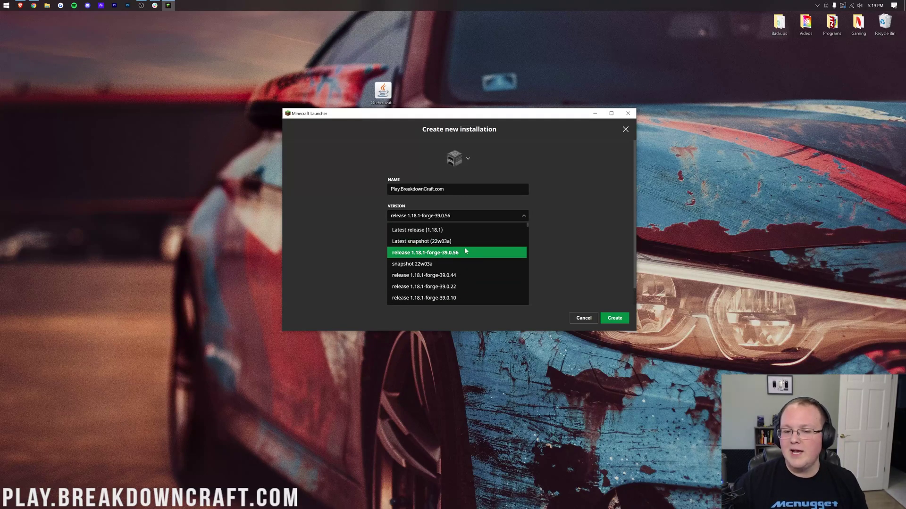
click(518, 253)
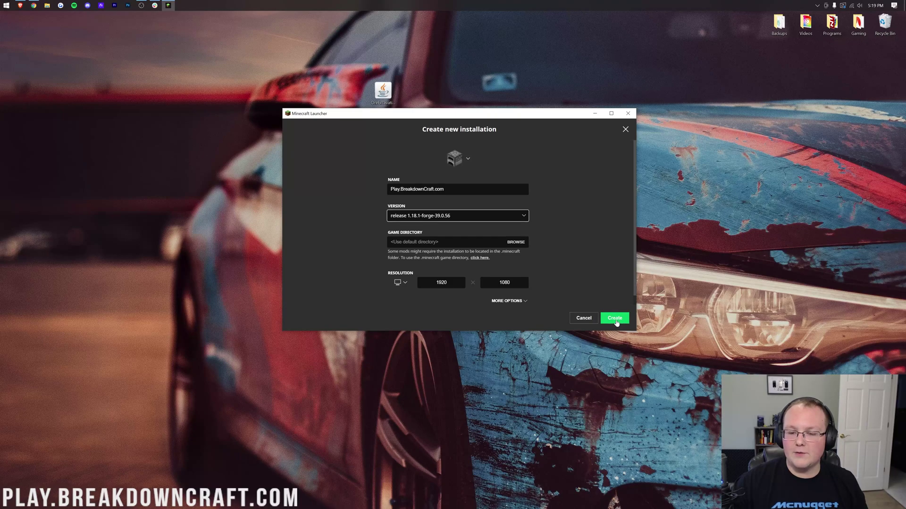
click(614, 319)
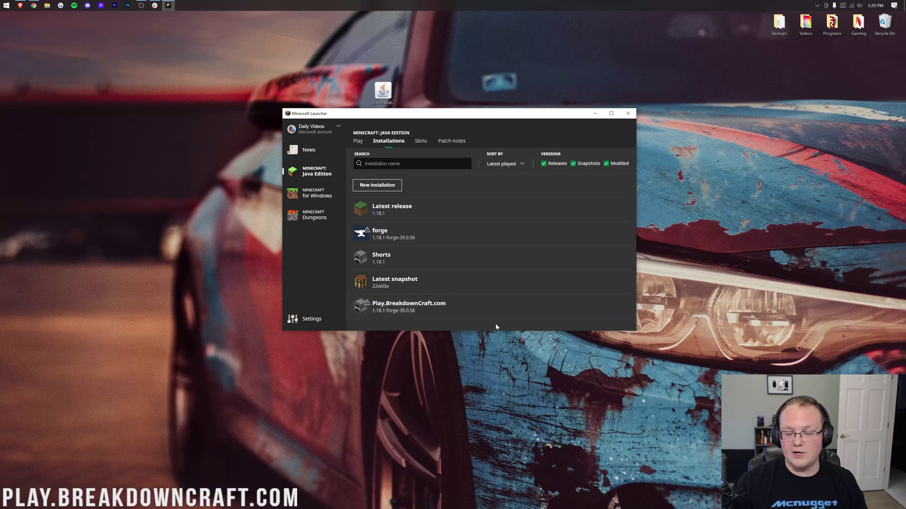
Launch the Play.BreakdownCraft.com installation, accepting the modified-installation notice, and open the game's list of mods
click(585, 309)
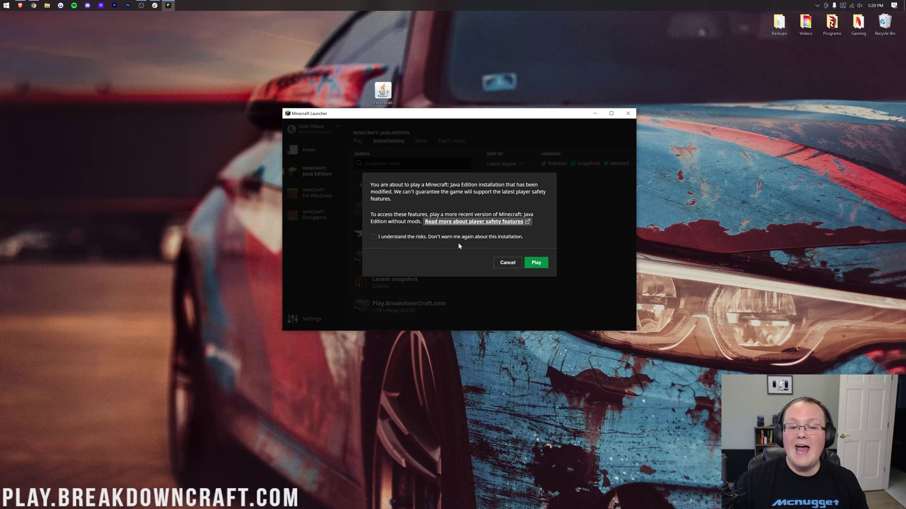
click(538, 263)
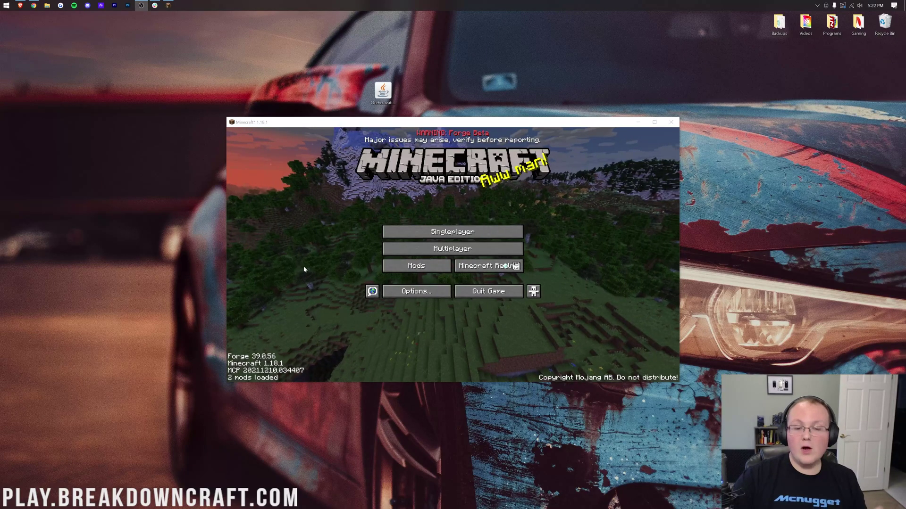
click(389, 269)
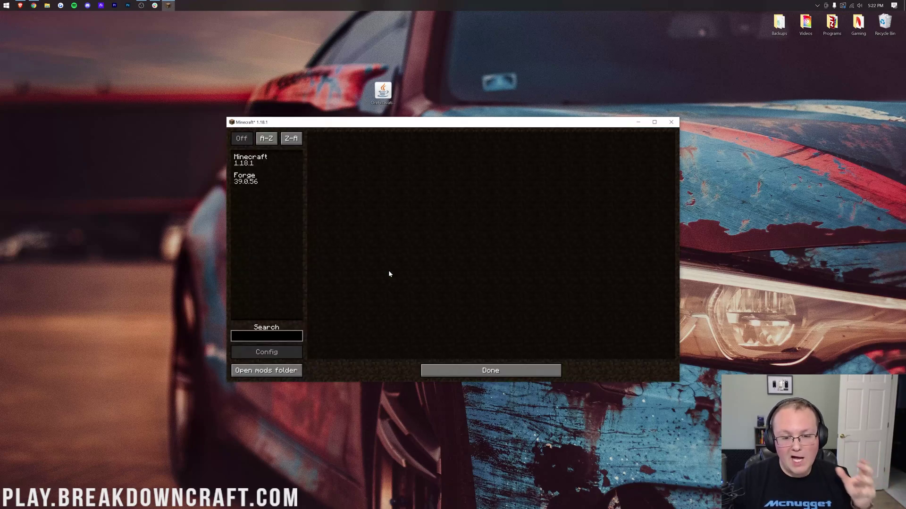
Move the OreExcavation-1.10.159.jar file from the desktop into the game's mods folder, and close the folder
click(257, 376)
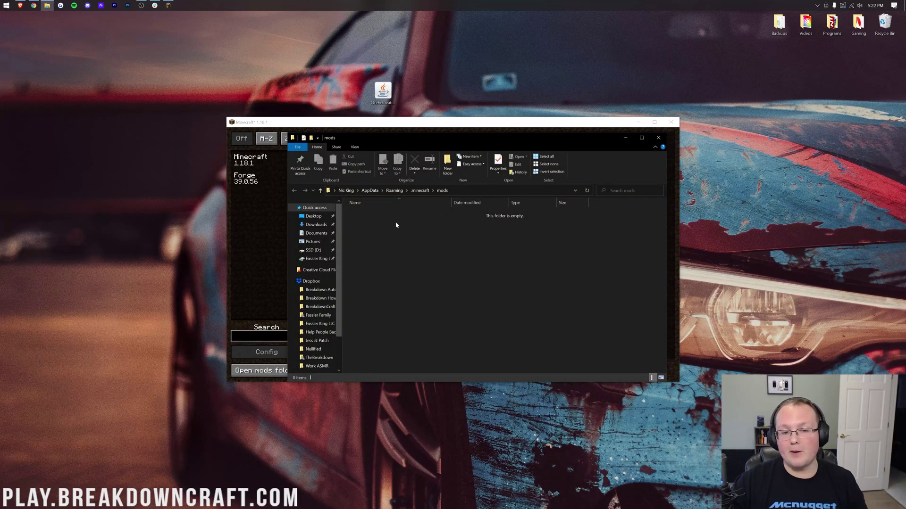
drag(382, 92, 501, 256)
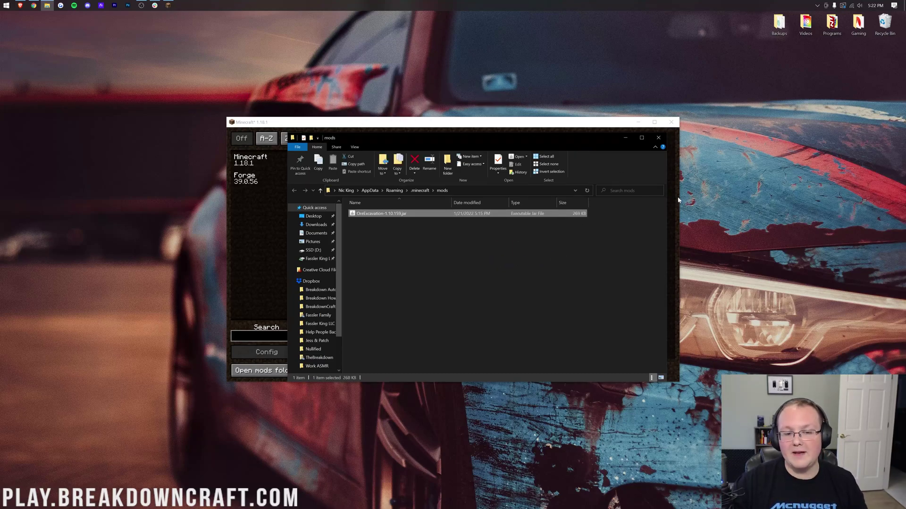
click(660, 137)
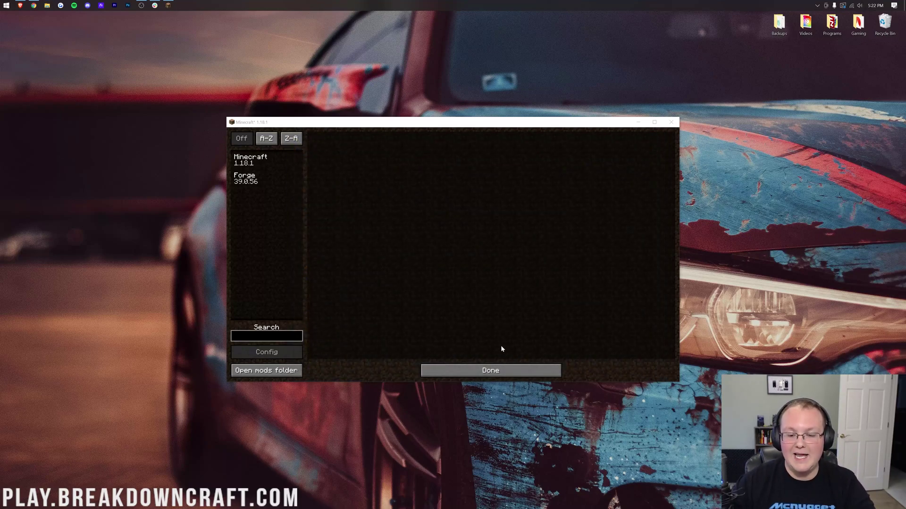
Quit the game and relaunch the Play.BreakdownCraft.com installation from Minecraft Launcher, accepting the modified-installation notice
click(491, 371)
click(500, 292)
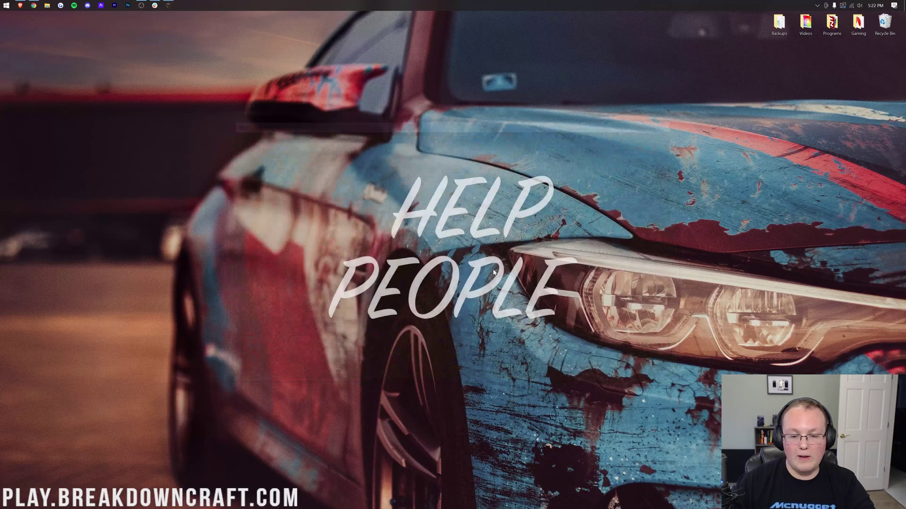
click(5, 5)
text(mine)
key(Return)
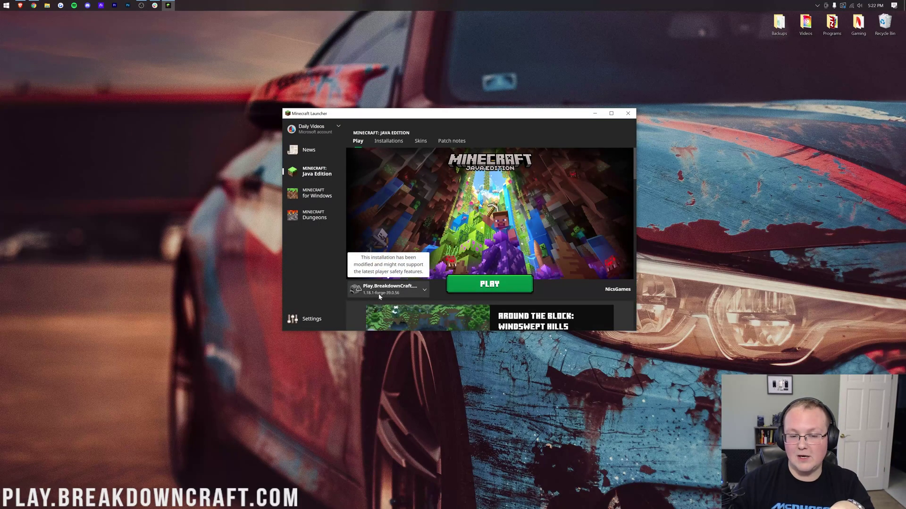
click(481, 288)
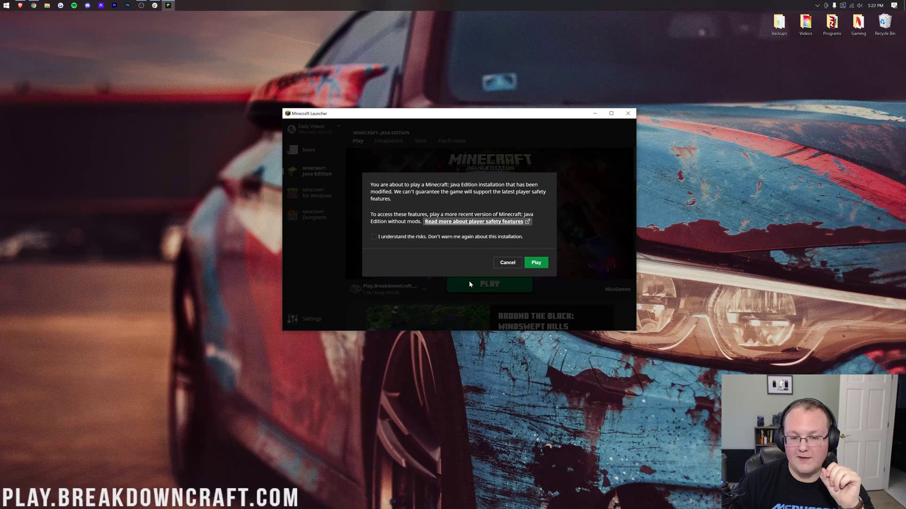
click(536, 263)
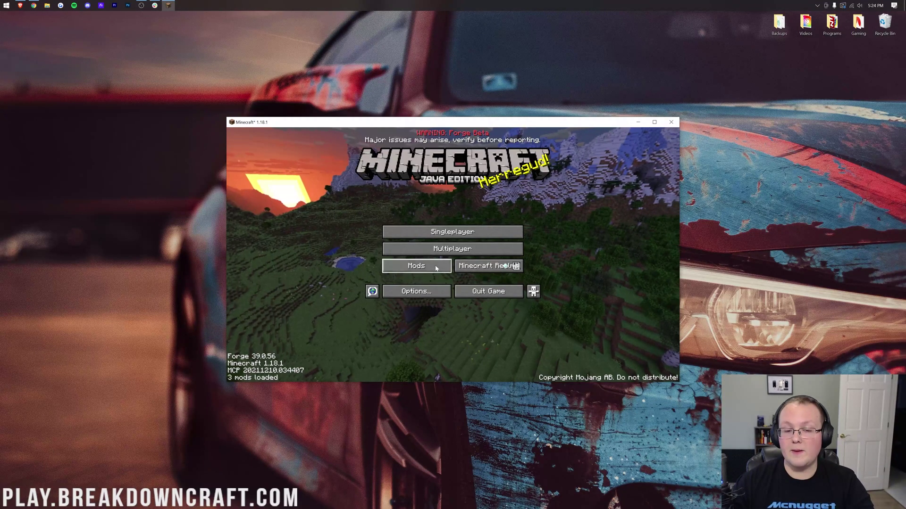
Check the OreExcavation entry in the game's list of mods, and return to the title screen
click(408, 265)
click(257, 194)
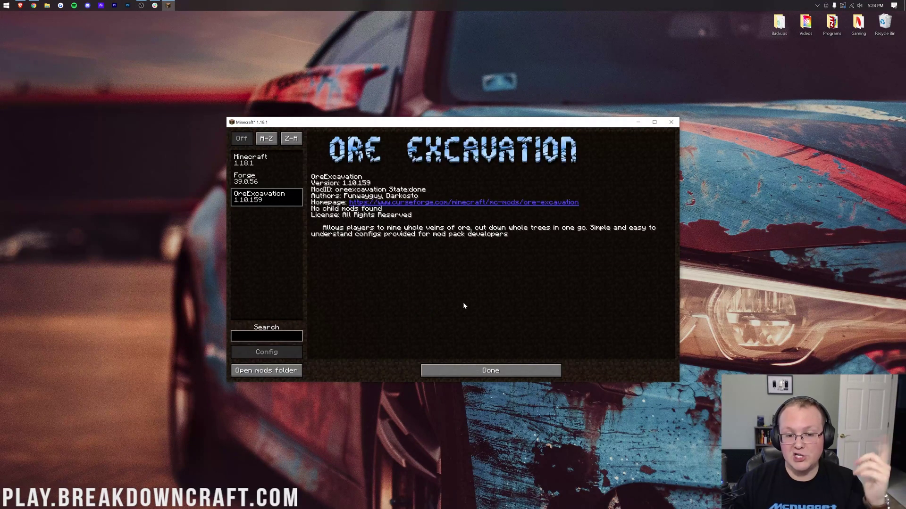
click(509, 372)
Set the OreExcavation mod's Excavate key bind to y, and return to the title screen
click(410, 289)
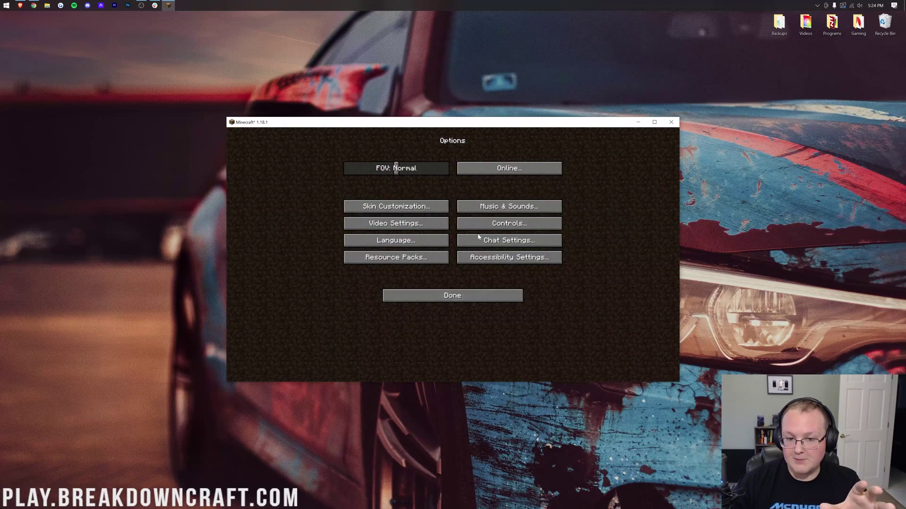
click(501, 225)
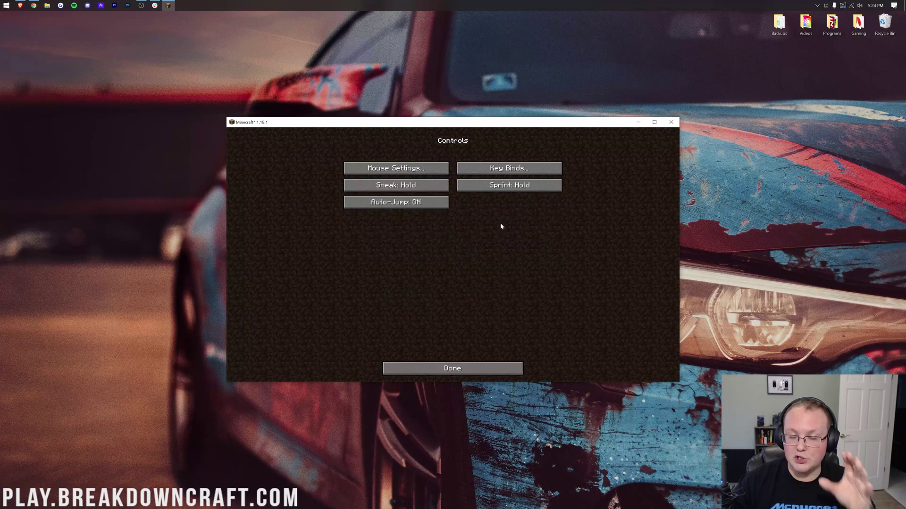
click(490, 169)
drag(586, 181, 583, 421)
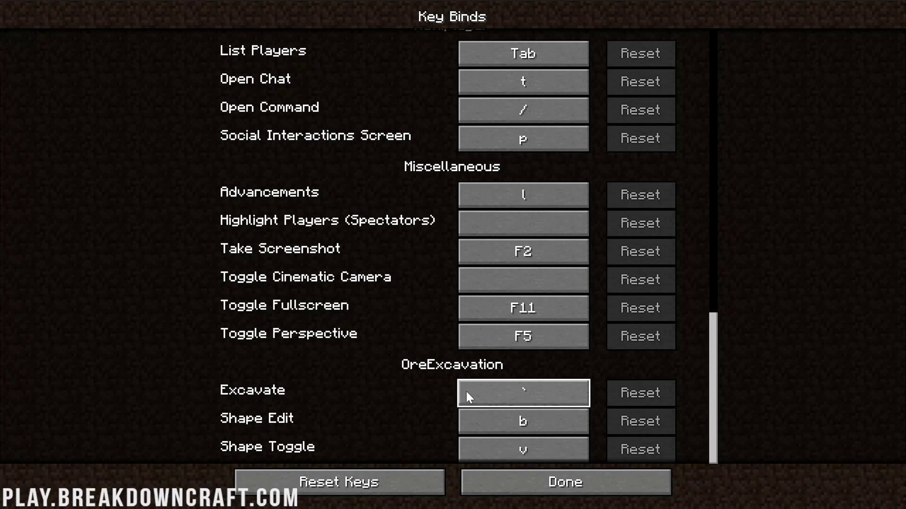
click(467, 394)
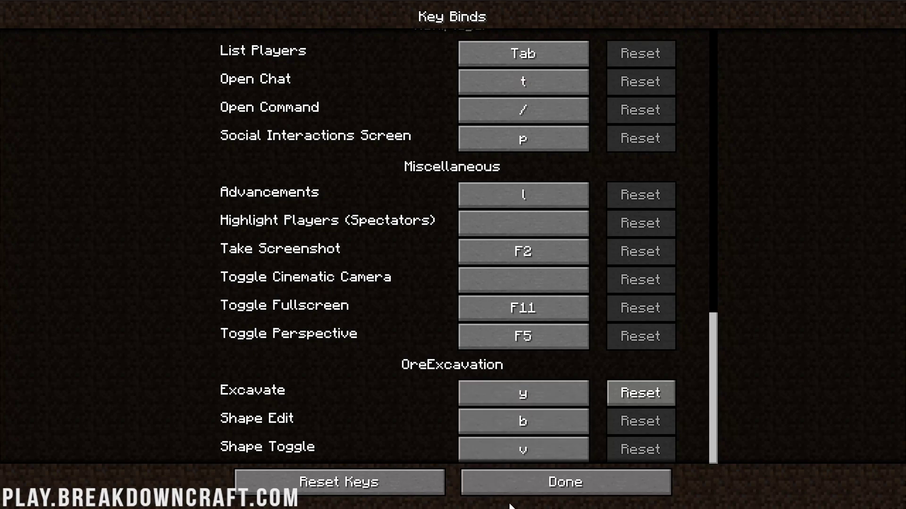
click(519, 478)
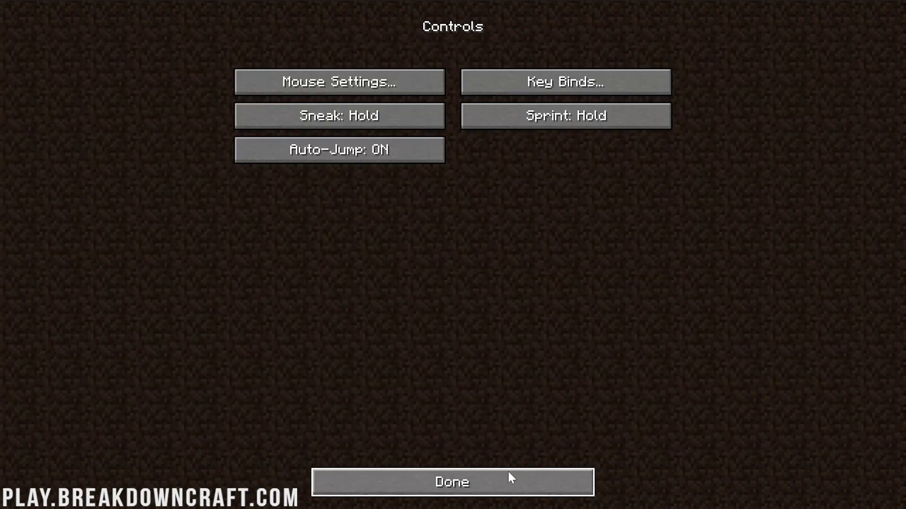
click(508, 471)
click(464, 339)
Enter the singleplayer world and excavate the iron and coal ore veins in the cave with the diamond pickaxe
click(429, 217)
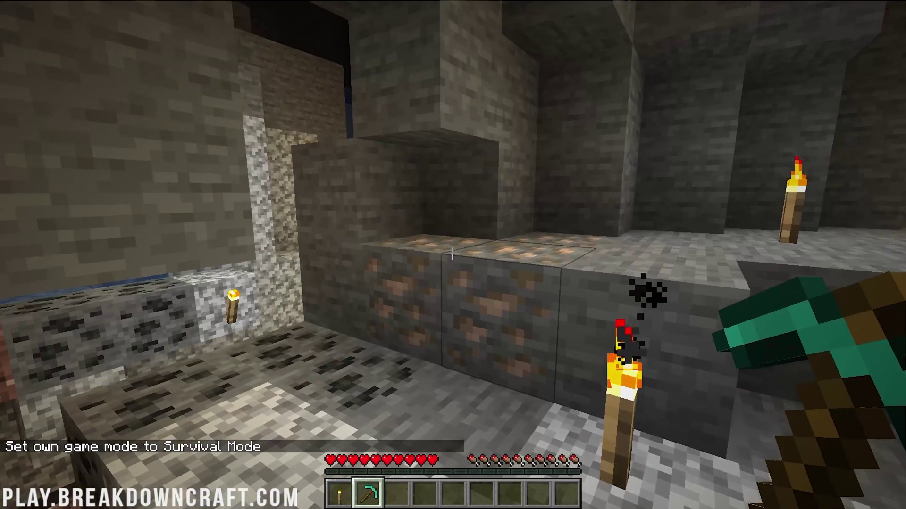
key(w)
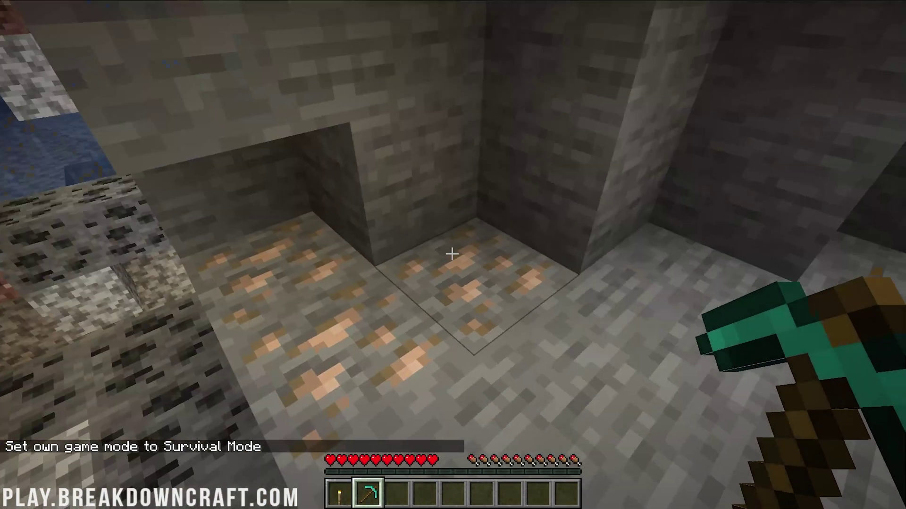
key(w)
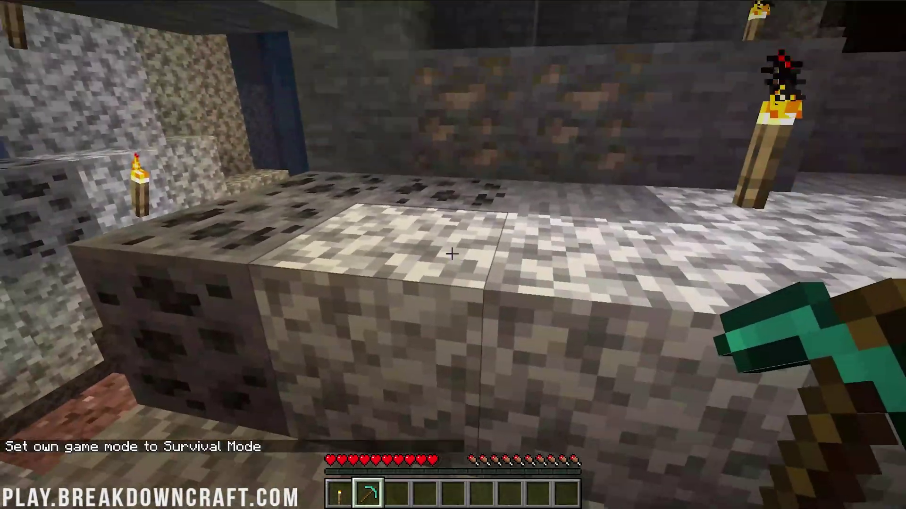
key(w)
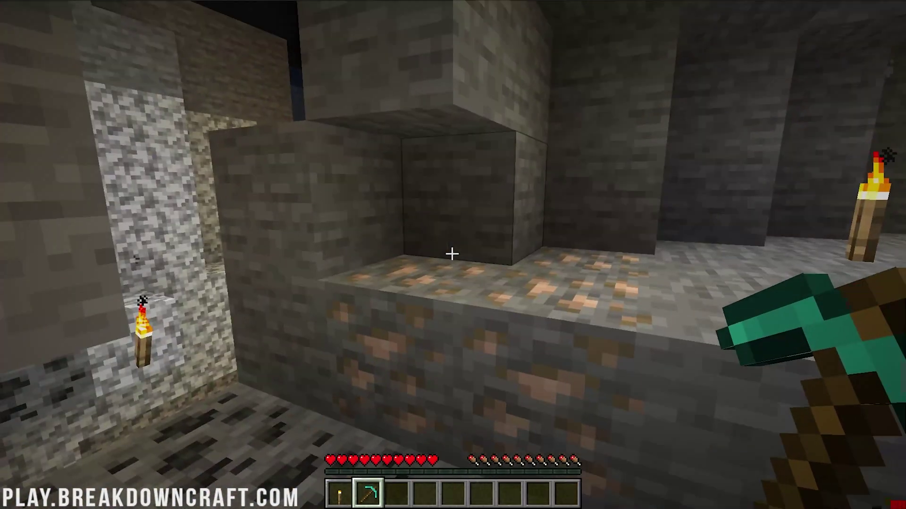
key(w)
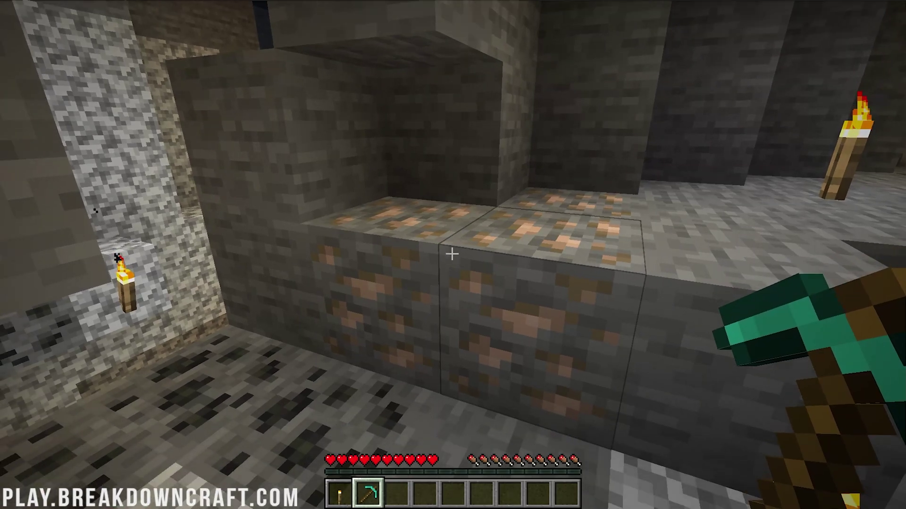
drag(451, 254, 451, 255)
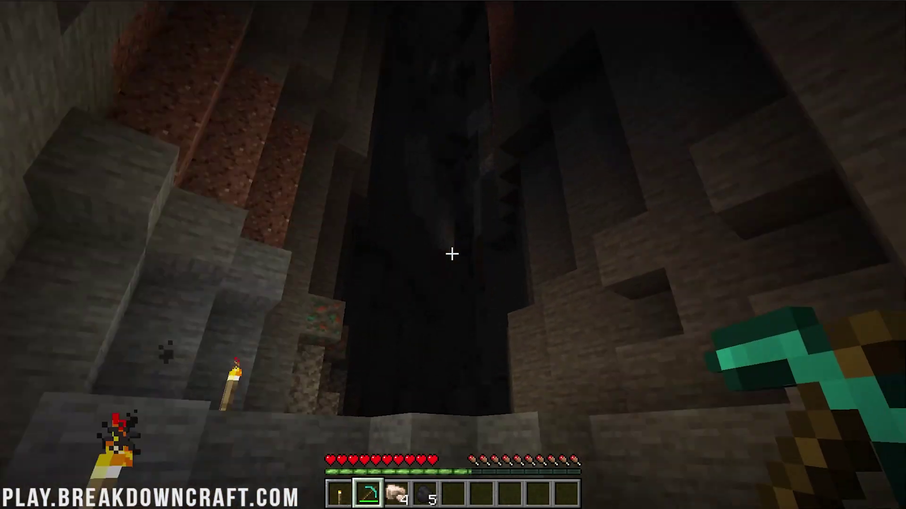
Walk to the copper ore on the cave wall, excavate its vein, and collect the raw copper
key(w)
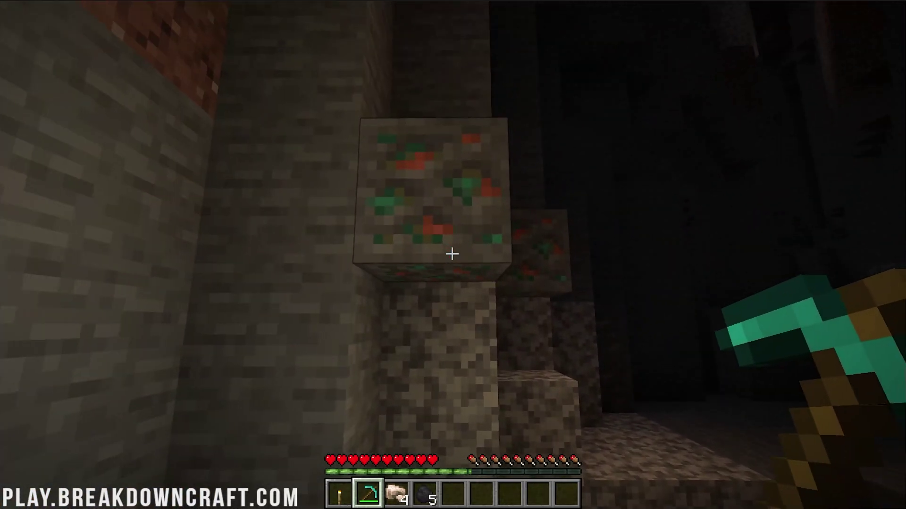
click(451, 254)
key(w)
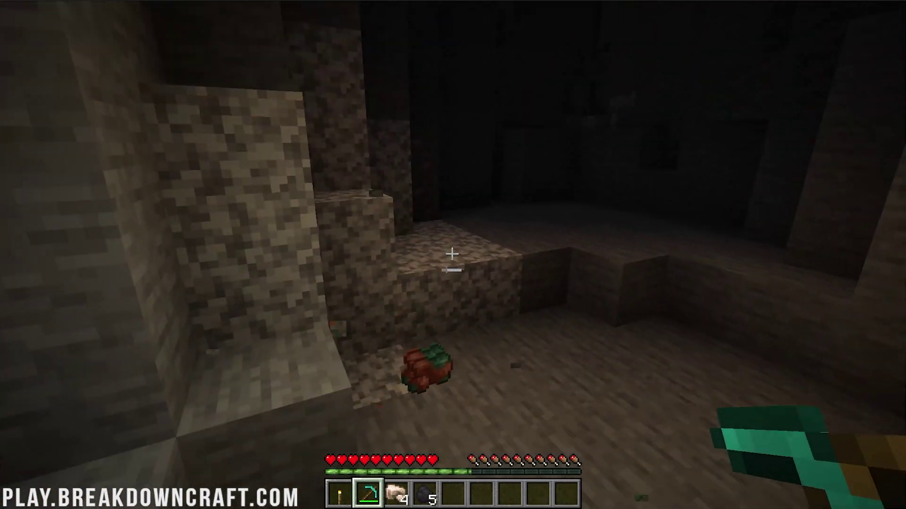
key(w)
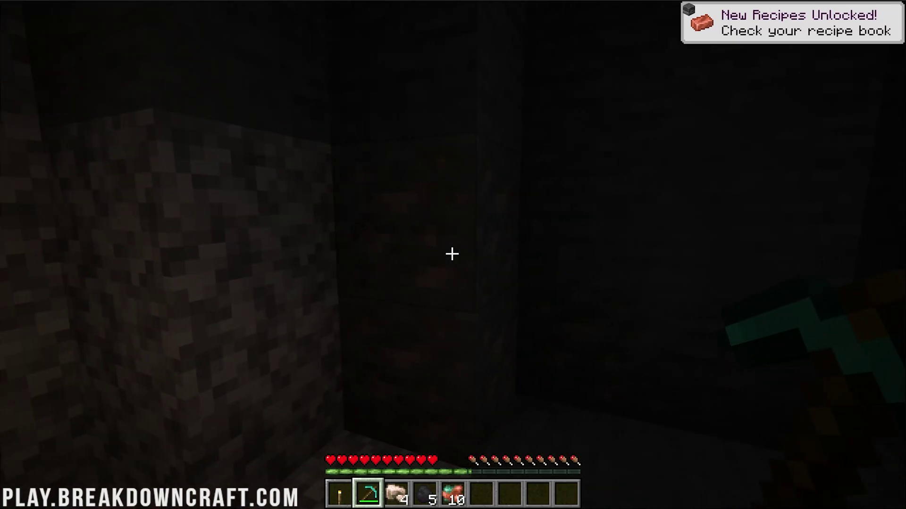
key(w)
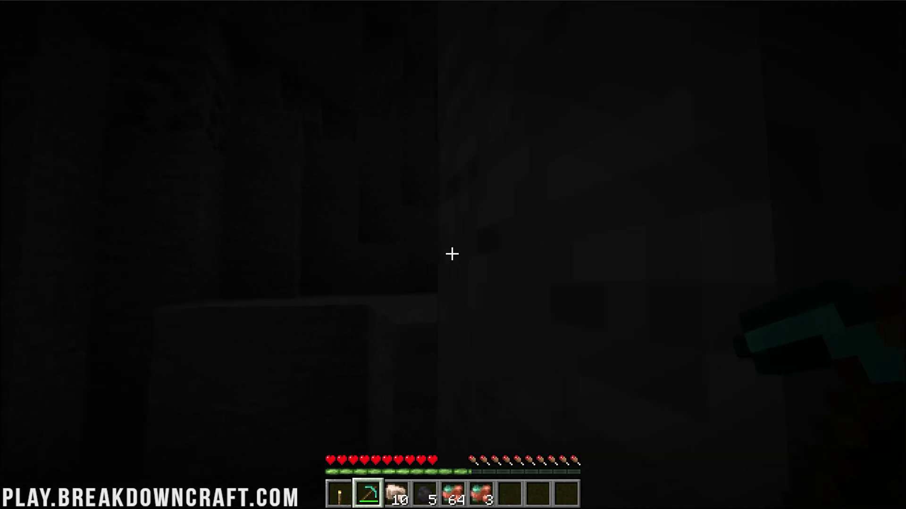
Place a torch in the dark part of the cave, excavate the nearby iron vein, and collect the raw iron
key(w)
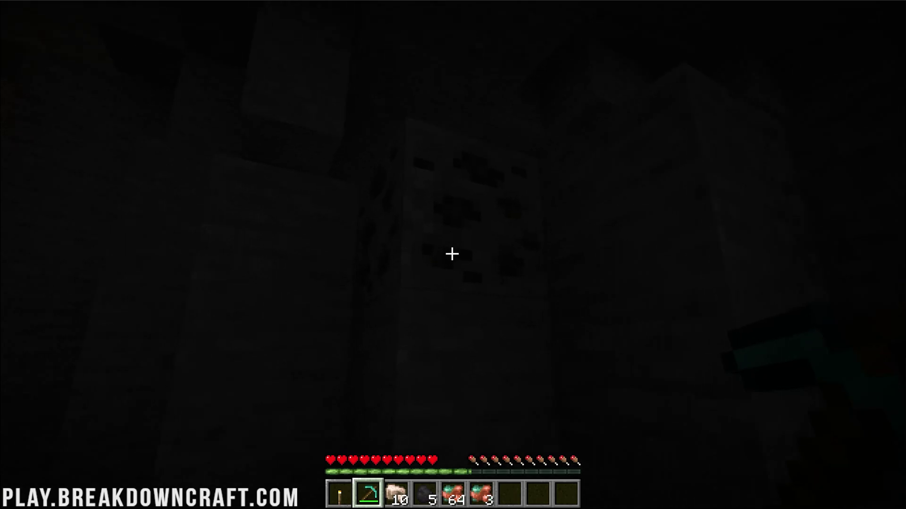
key(1)
right_click(452, 254)
key(2)
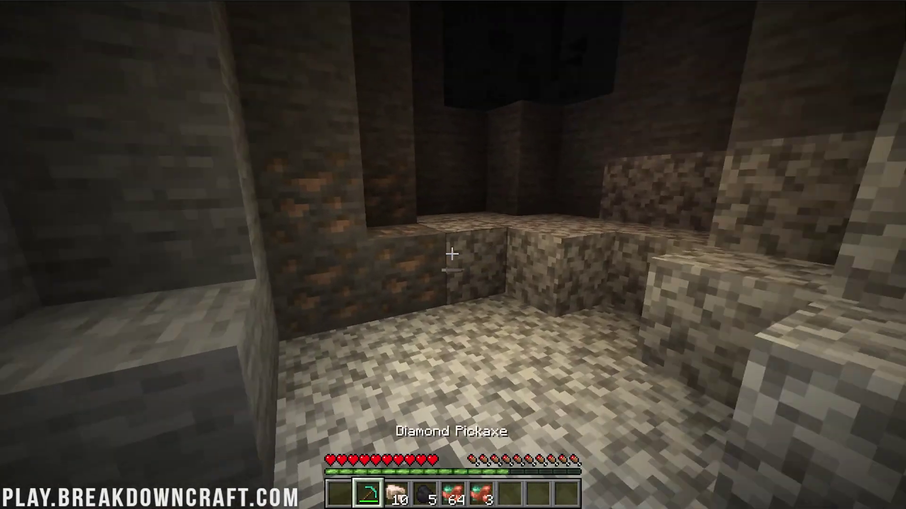
click(452, 254)
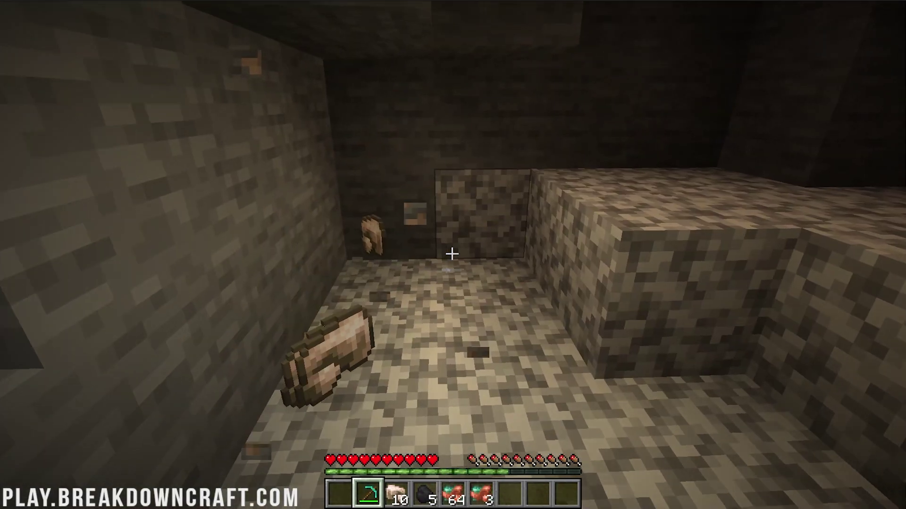
key(w)
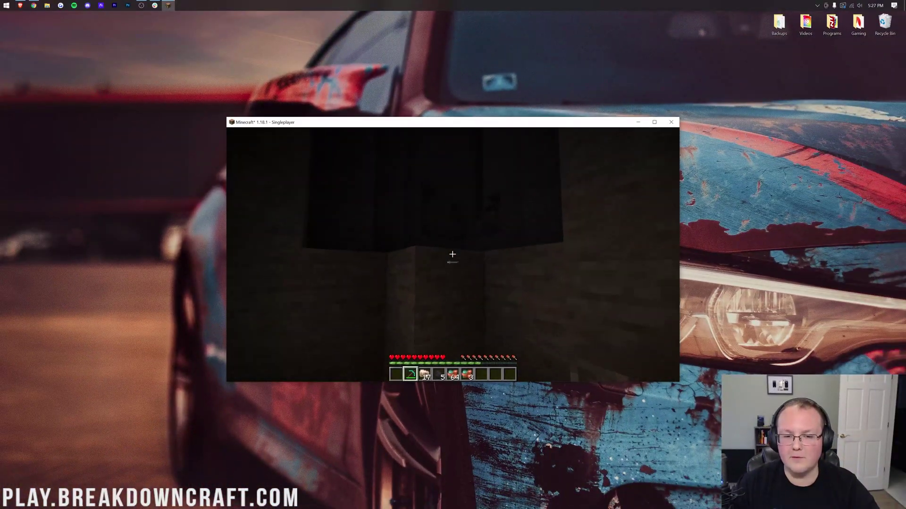
Pick up cobblestone in the dark part of the cave and walk back toward the torchlight
key(w)
key(w)
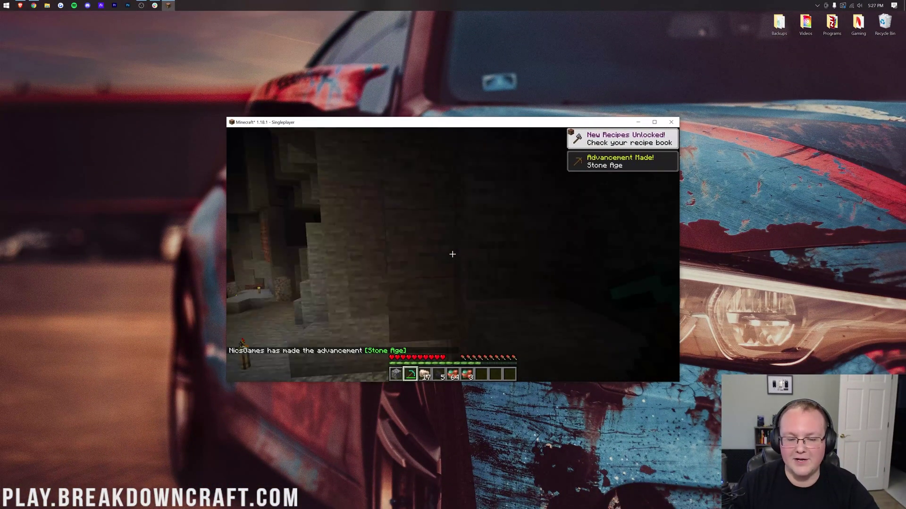
key(w)
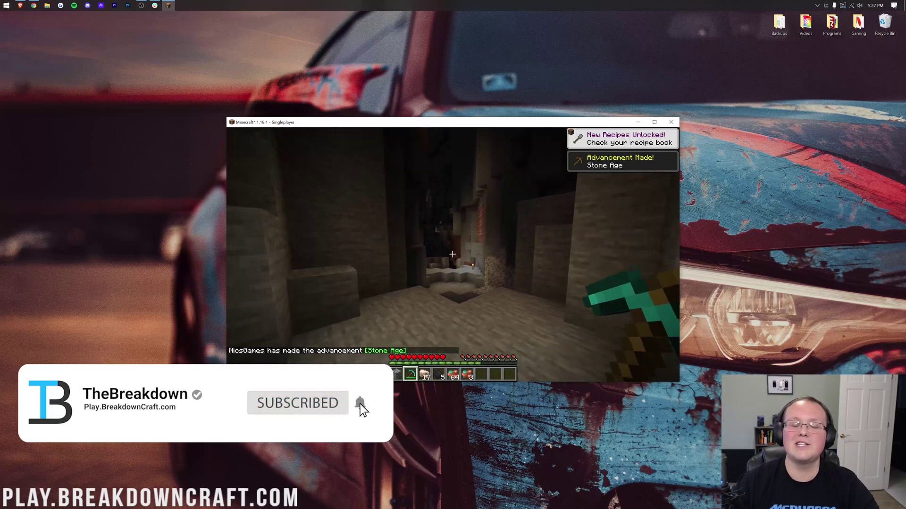